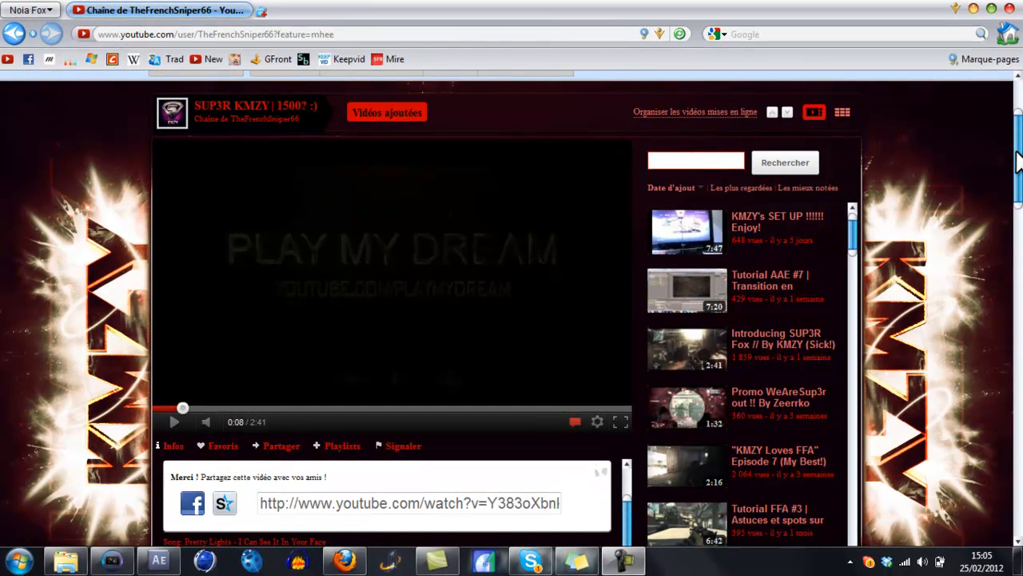
{"action": "scroll", "coordinate": [871, 144], "scroll_direction": "down", "scroll_amount": 2}
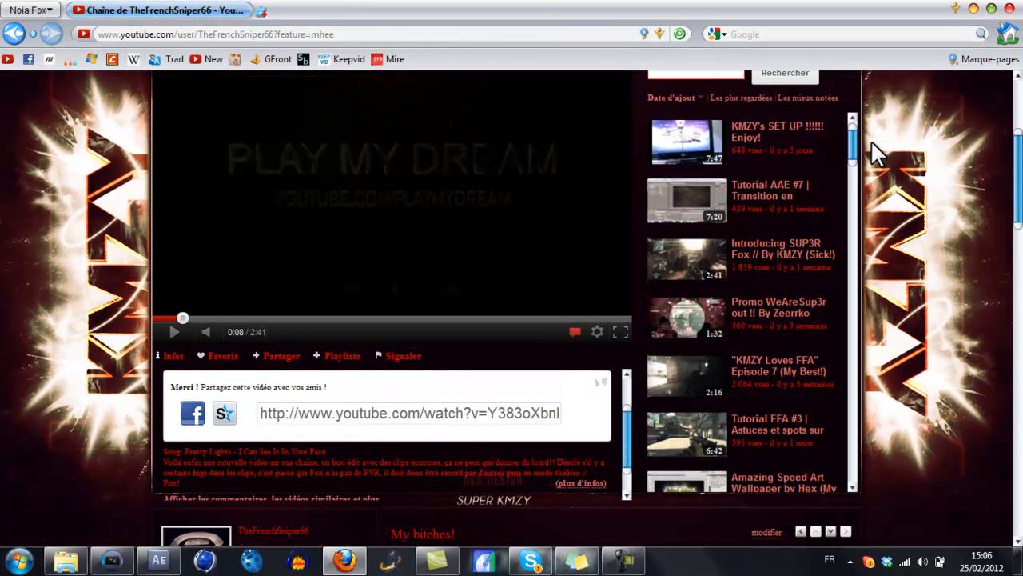
{"action": "scroll", "coordinate": [871, 144], "scroll_direction": "up", "scroll_amount": 3}
{"action": "scroll", "coordinate": [871, 148], "scroll_direction": "down", "scroll_amount": 2}
{"action": "scroll", "coordinate": [920, 187], "scroll_direction": "up", "scroll_amount": 2}
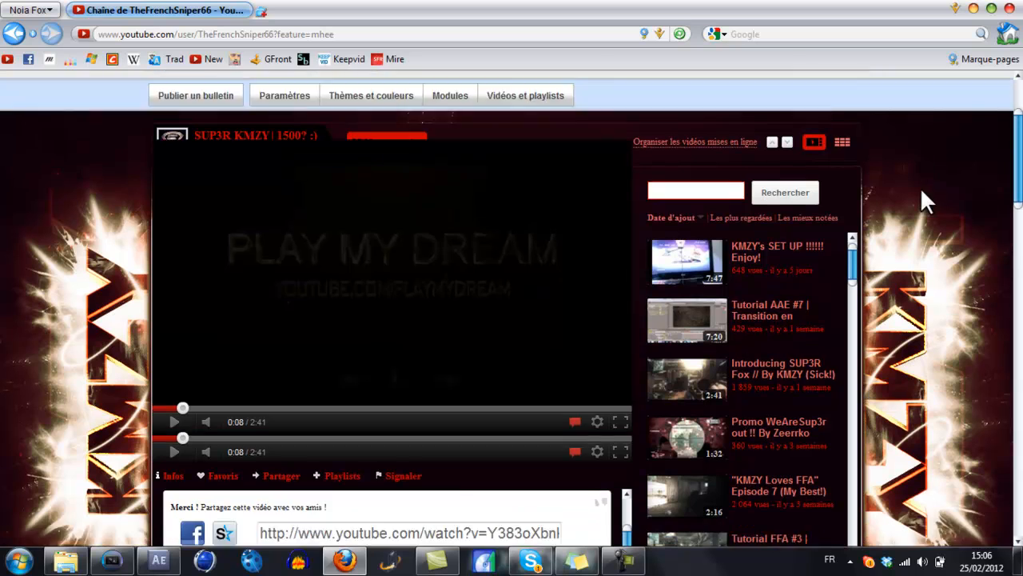
{"action": "scroll", "coordinate": [920, 187], "scroll_direction": "down", "scroll_amount": 1}
{"action": "scroll", "coordinate": [854, 139], "scroll_direction": "up", "scroll_amount": 1}
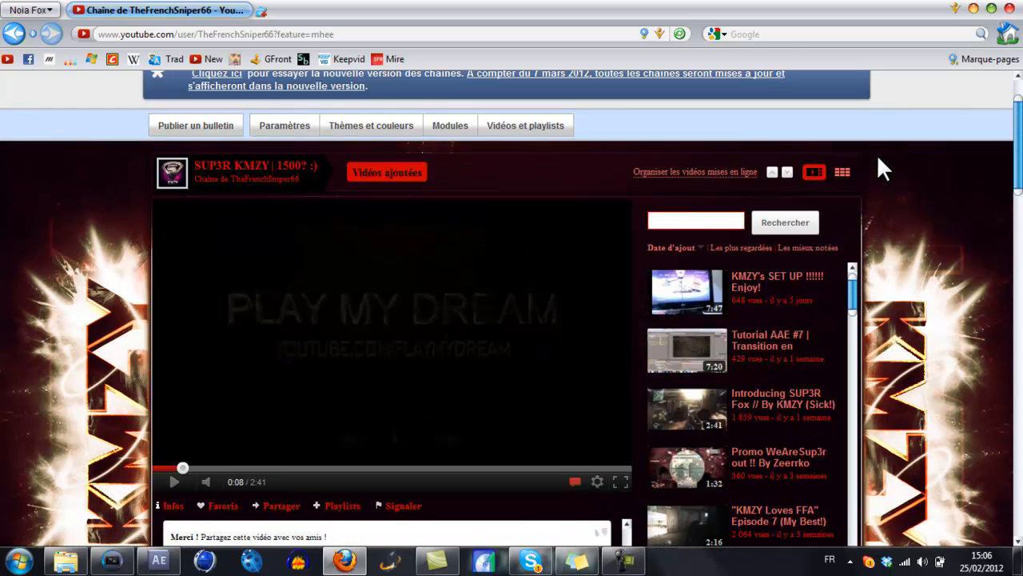
{"action": "scroll", "coordinate": [878, 160], "scroll_direction": "down", "scroll_amount": 1}
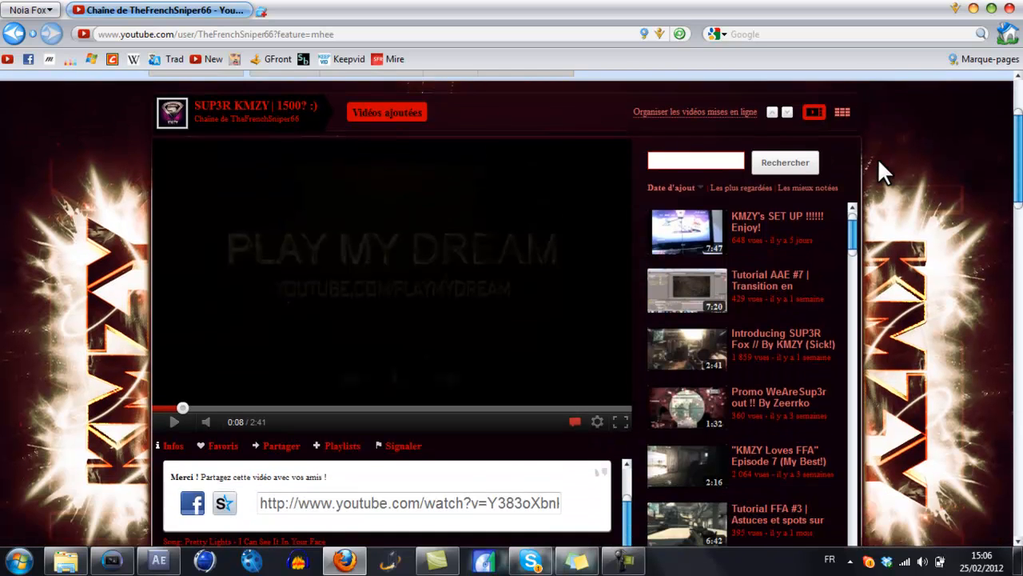
{"action": "scroll", "coordinate": [878, 159], "scroll_direction": "up", "scroll_amount": 2}
{"action": "scroll", "coordinate": [878, 160], "scroll_direction": "down", "scroll_amount": 2}
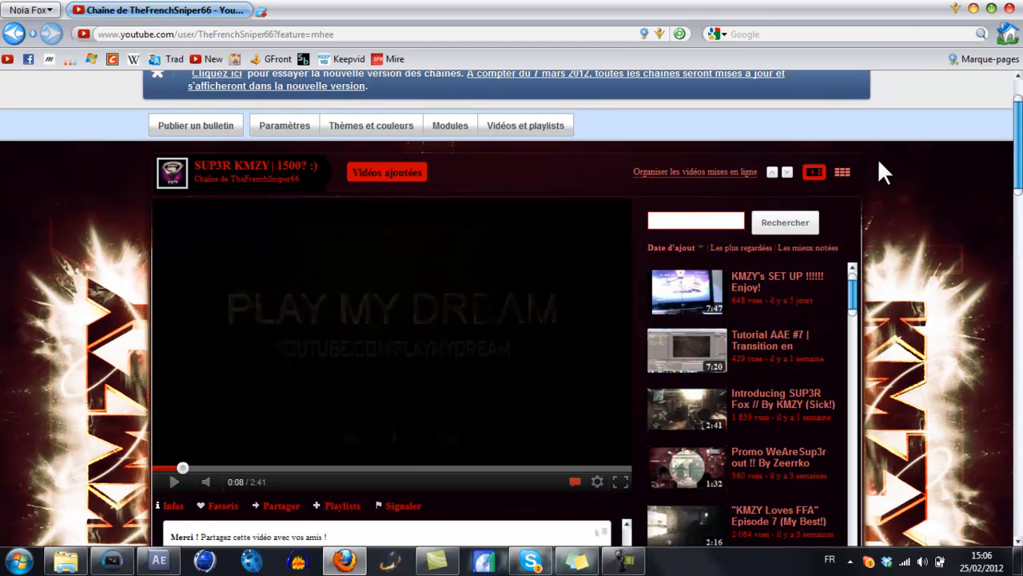
{"action": "scroll", "coordinate": [878, 160], "scroll_direction": "up", "scroll_amount": 1}
{"action": "scroll", "coordinate": [877, 172], "scroll_direction": "up", "scroll_amount": 1}
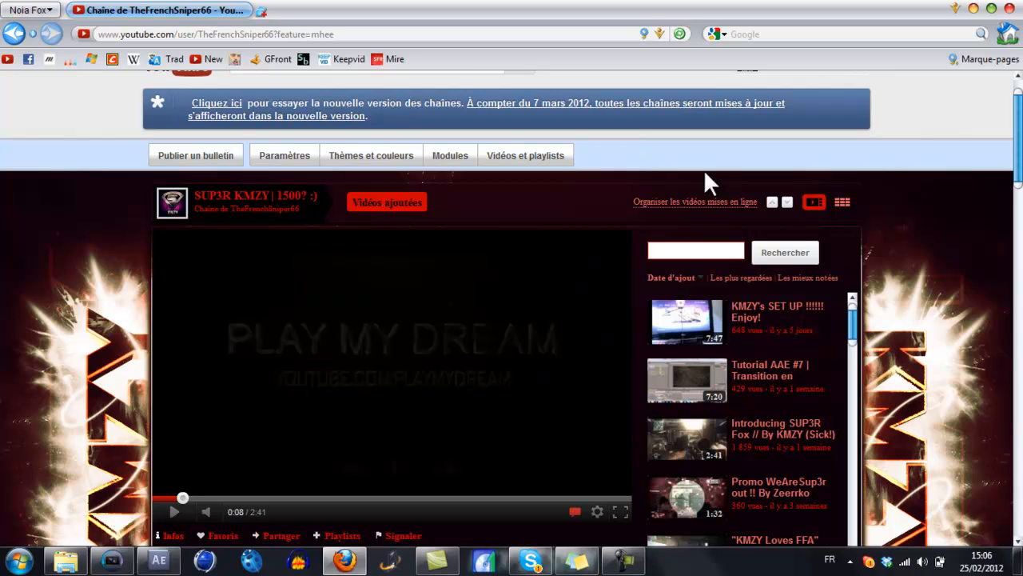
{"action": "scroll", "coordinate": [904, 212], "scroll_direction": "up", "scroll_amount": 1}
{"action": "scroll", "coordinate": [904, 213], "scroll_direction": "down", "scroll_amount": 1}
Show the sticky note listing the motion tracking and transition tutorial topics, and hide it again.
{"action": "left_click", "coordinate": [578, 560]}
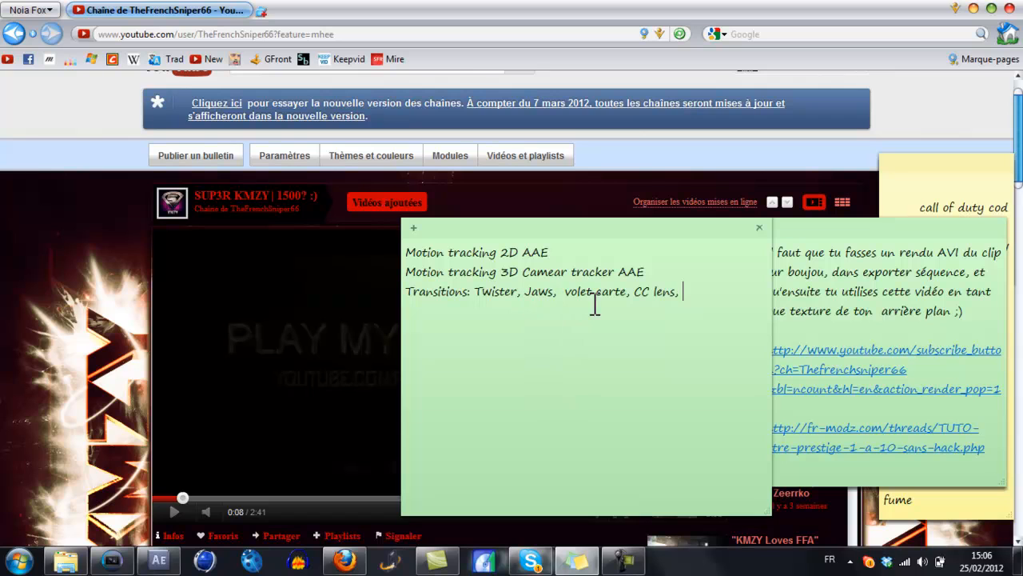
{"action": "left_click", "coordinate": [578, 561]}
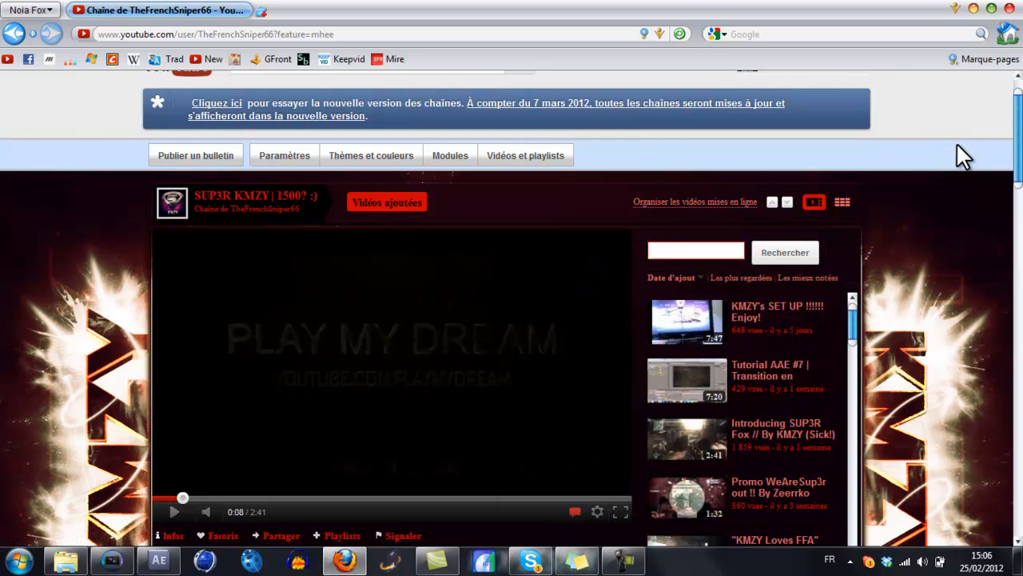
Play the channel's featured video through its tracked intro titles, and skip ahead to the "Fox begin game" text in the alley.
{"action": "scroll", "coordinate": [908, 139], "scroll_direction": "up", "scroll_amount": 1}
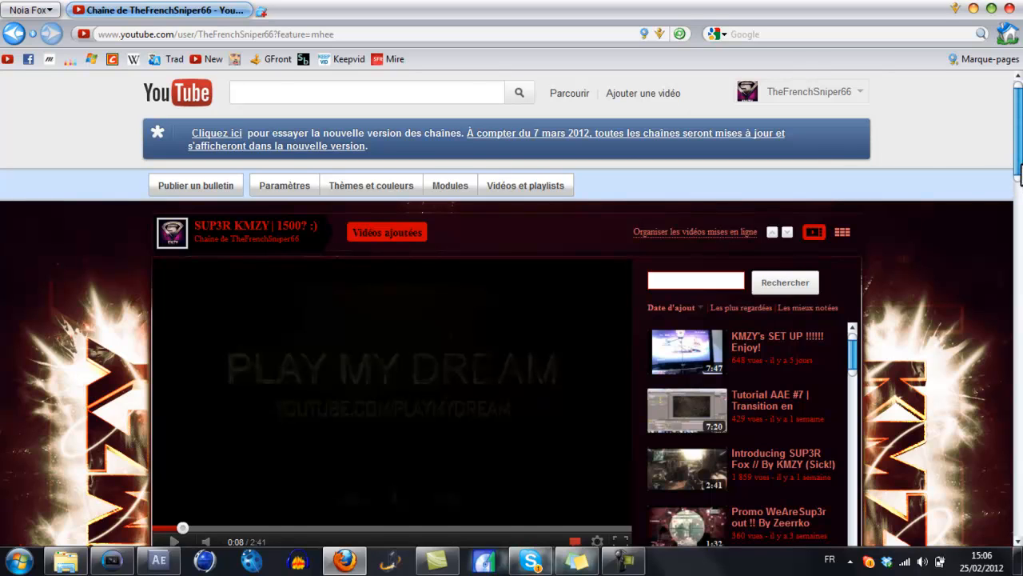
{"action": "scroll", "coordinate": [613, 190], "scroll_direction": "down", "scroll_amount": 1}
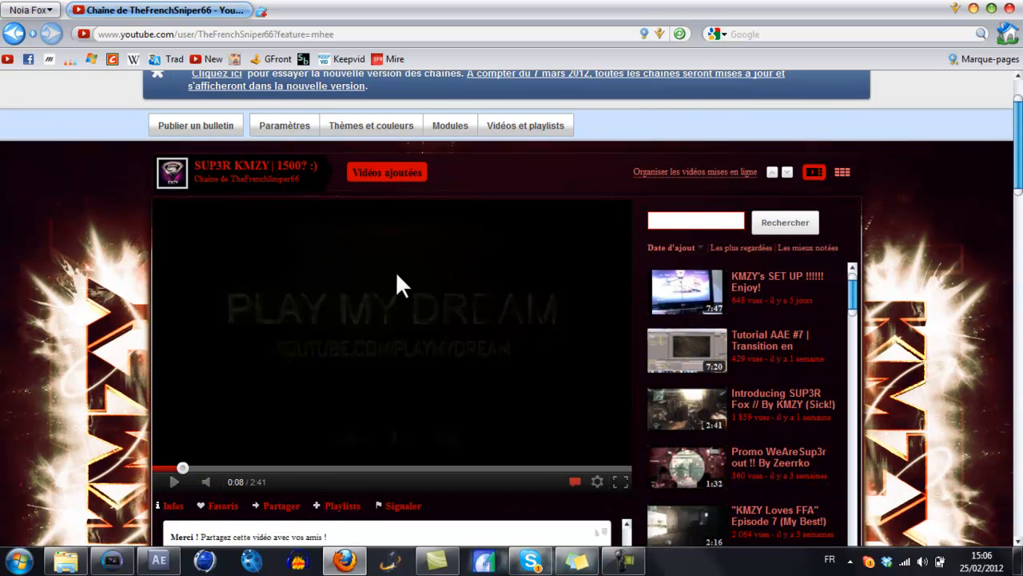
{"action": "scroll", "coordinate": [376, 292], "scroll_direction": "down", "scroll_amount": 1}
{"action": "left_click", "coordinate": [344, 307]}
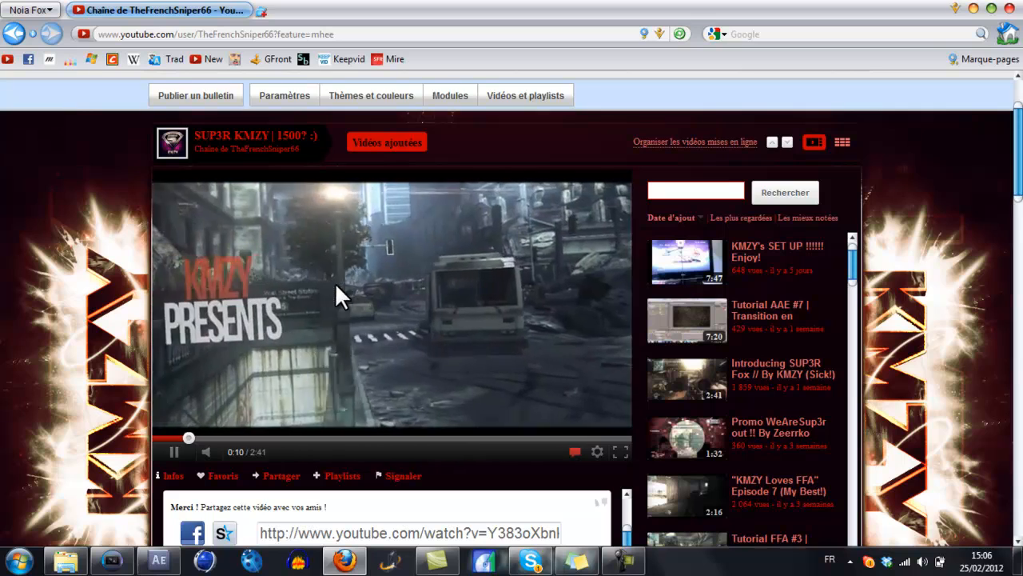
{"action": "left_click", "coordinate": [525, 327]}
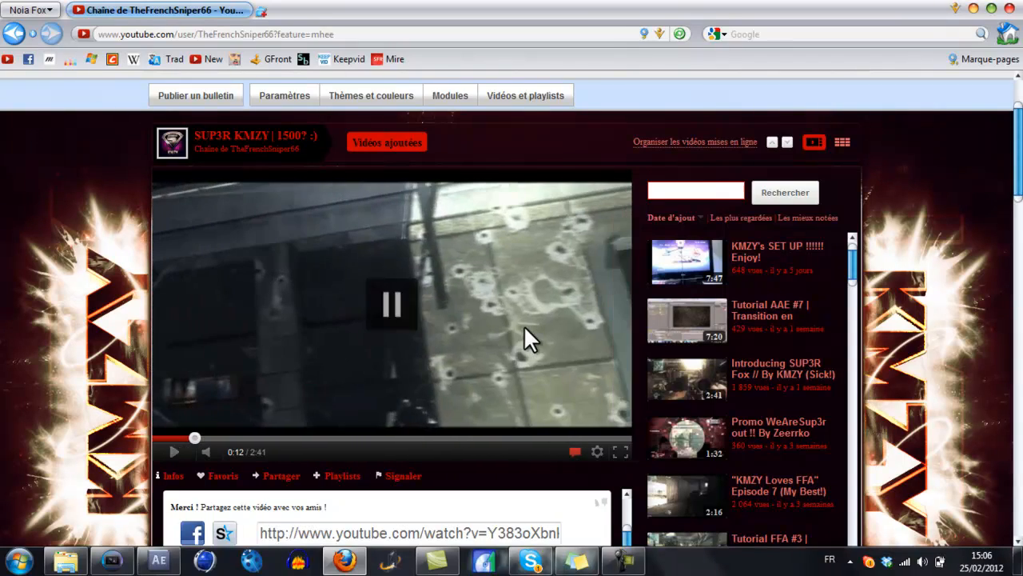
{"action": "left_click", "coordinate": [471, 337]}
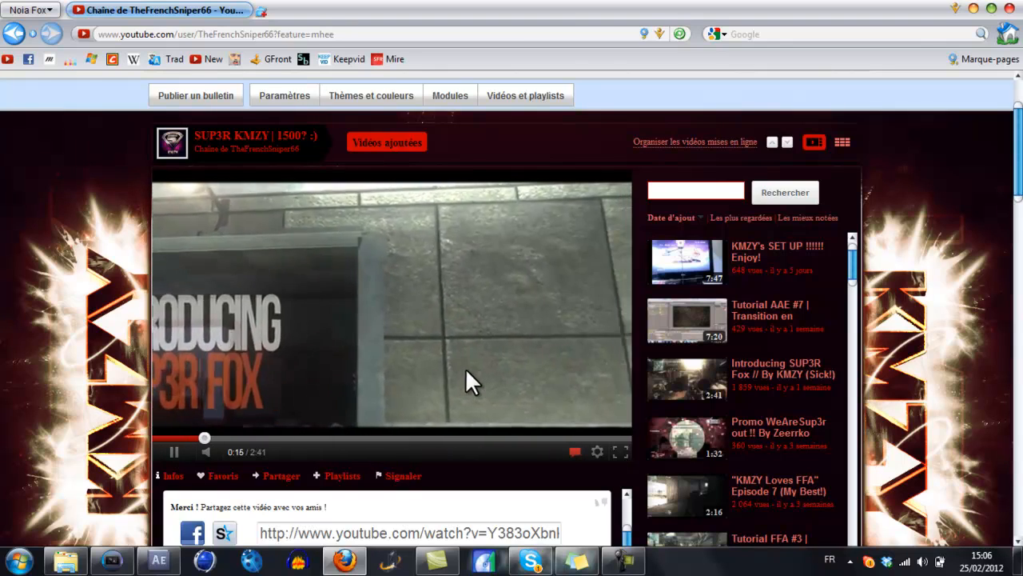
{"action": "left_click", "coordinate": [474, 376]}
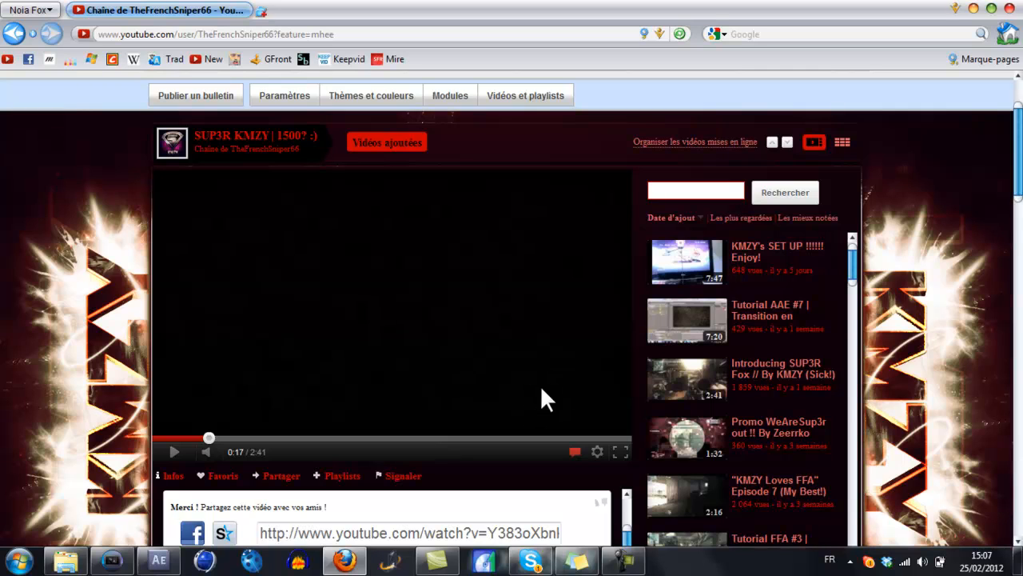
{"action": "left_click", "coordinate": [396, 438]}
{"action": "left_click", "coordinate": [428, 439]}
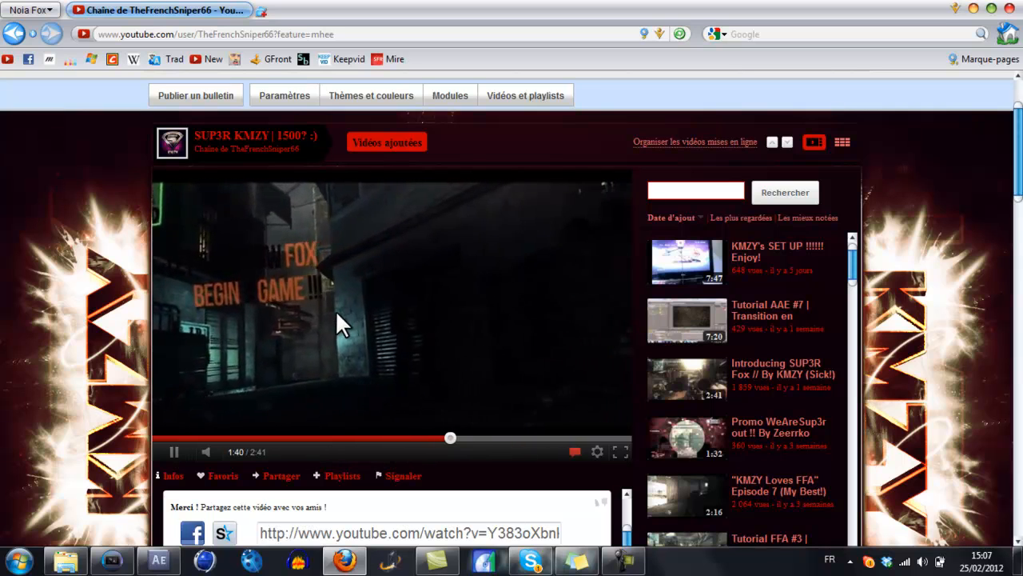
Switch to After Effects and shift the footage layer in time so that it starts at 0;00;00;00.
{"action": "left_click", "coordinate": [160, 559]}
{"action": "left_click_drag", "start_coordinate": [541, 465], "coordinate": [447, 464]}
{"action": "key", "text": "Home"}
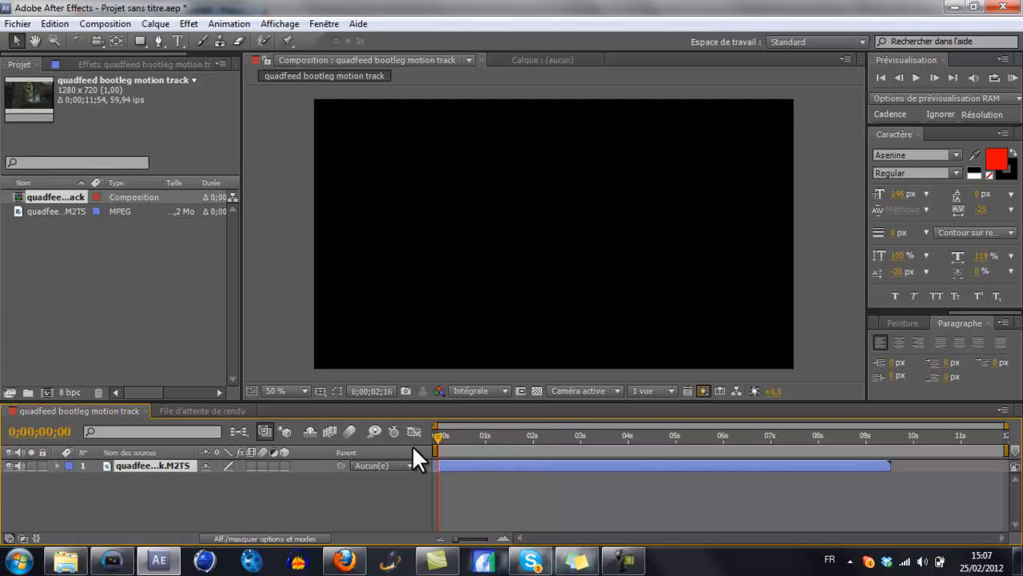
{"action": "left_click_drag", "start_coordinate": [451, 463], "coordinate": [448, 462]}
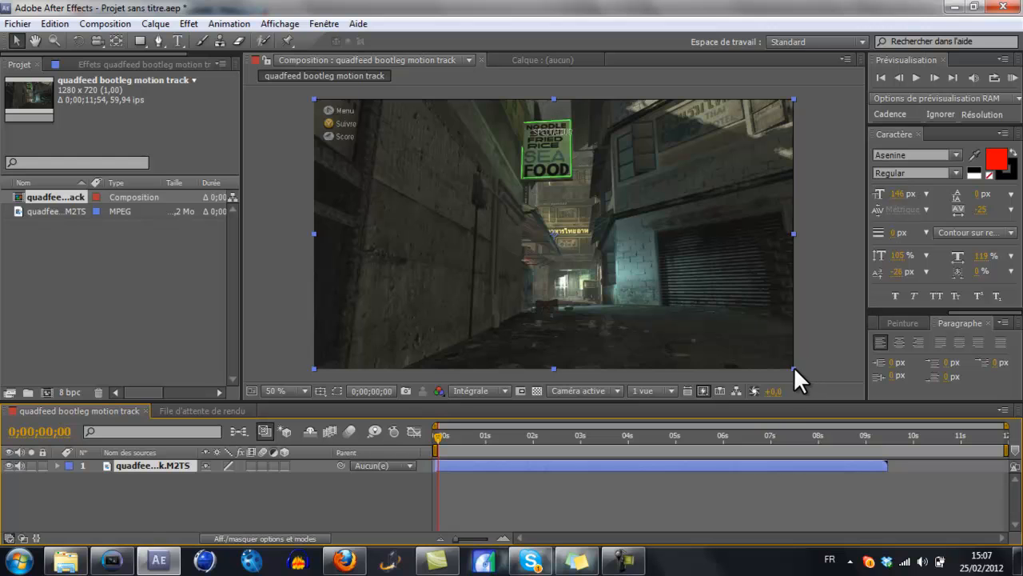
Enlarge the footage past the composition frame and move it upward to crop out the game's overlay text.
{"action": "left_click_drag", "start_coordinate": [794, 366], "coordinate": [823, 399]}
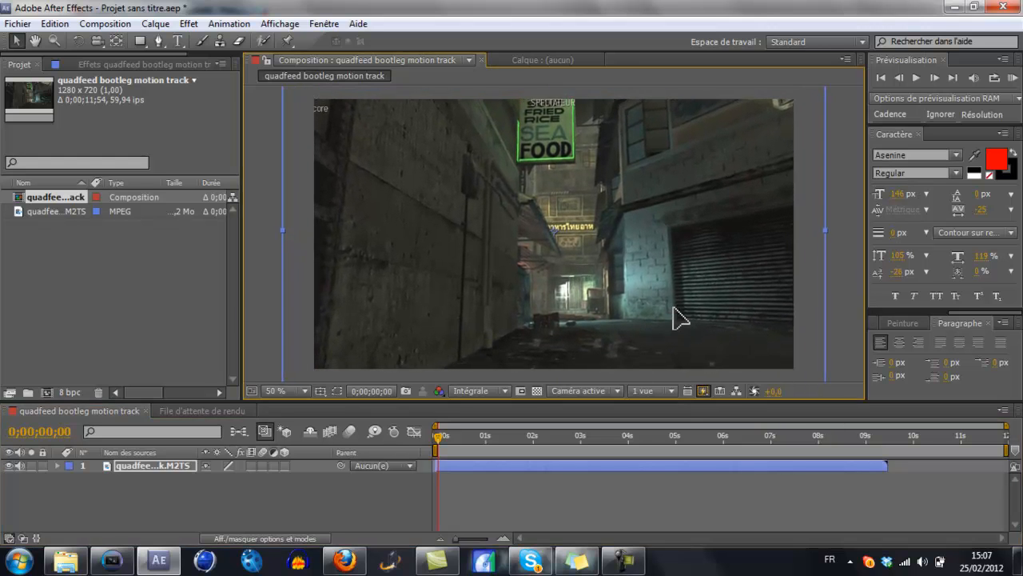
{"action": "left_click_drag", "start_coordinate": [673, 307], "coordinate": [669, 289]}
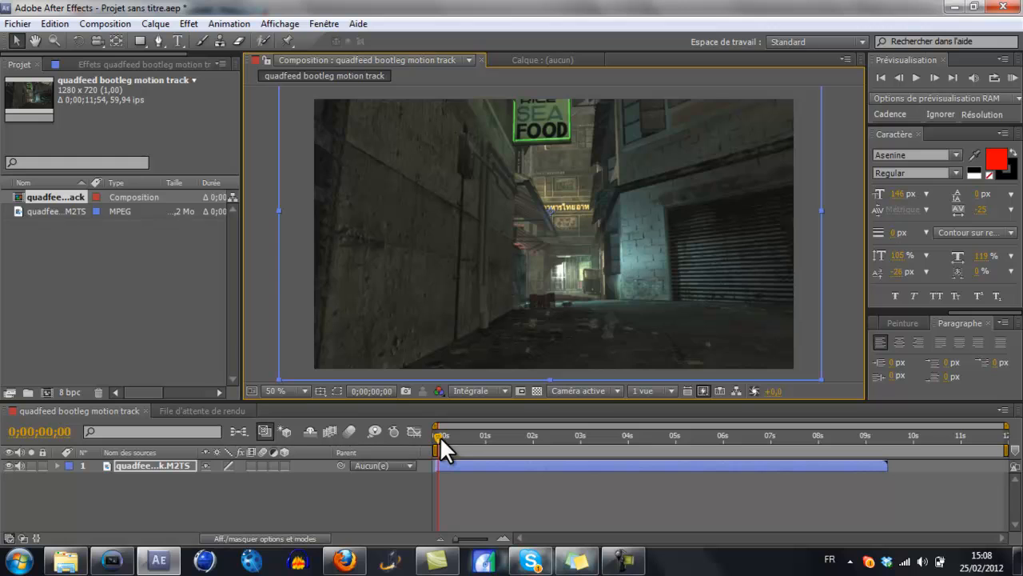
Locate the end of the usable camera move in the footage and set the composition's duration to 0;00;06;37.
{"action": "mouse_move", "coordinate": [440, 436]}
{"action": "left_mouse_down"}
{"action": "mouse_move", "coordinate": [464, 438]}
{"action": "mouse_move", "coordinate": [439, 439]}
{"action": "left_mouse_up"}
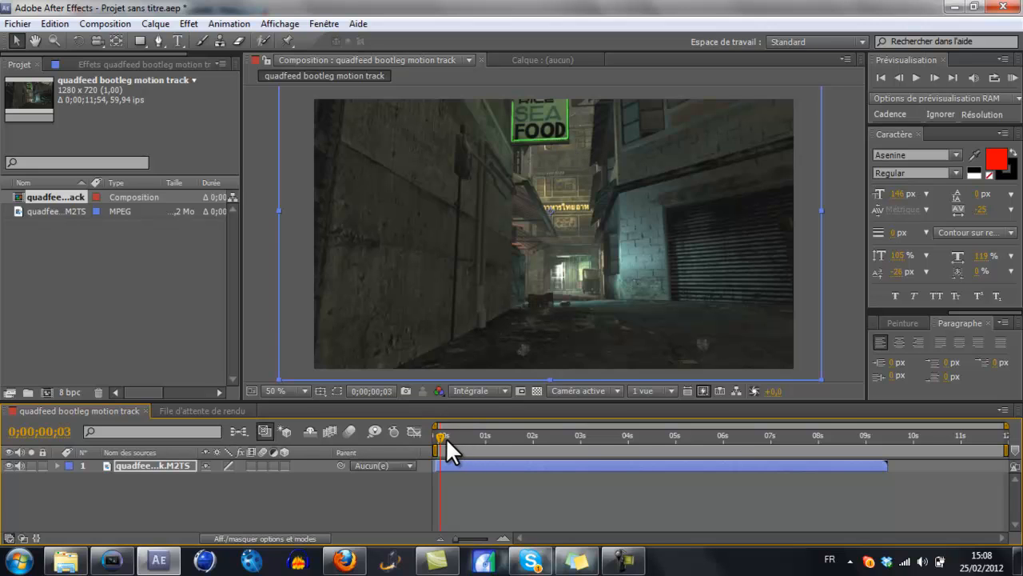
{"action": "left_click_drag", "start_coordinate": [442, 437], "coordinate": [745, 415]}
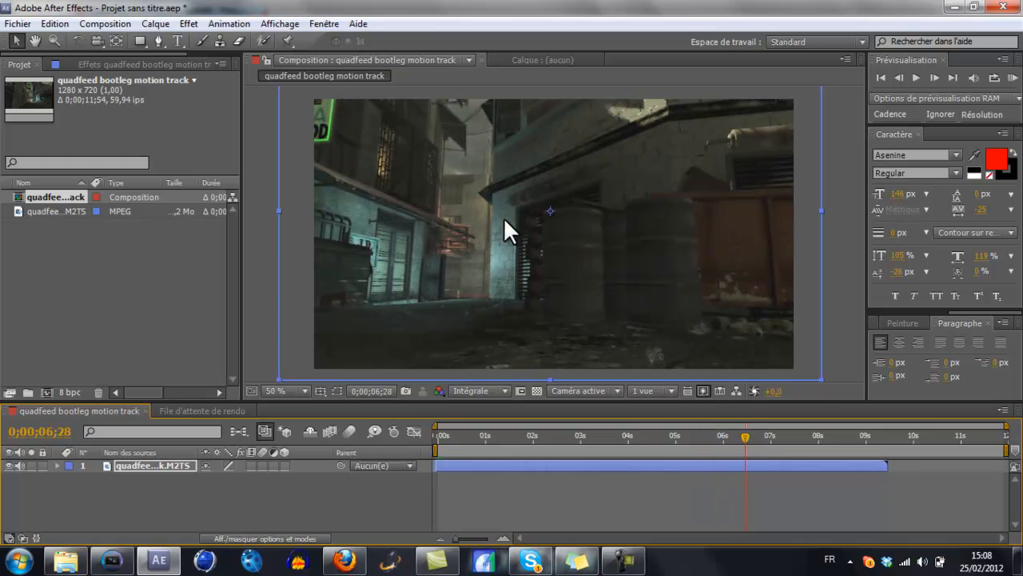
{"action": "left_click", "coordinate": [105, 23]}
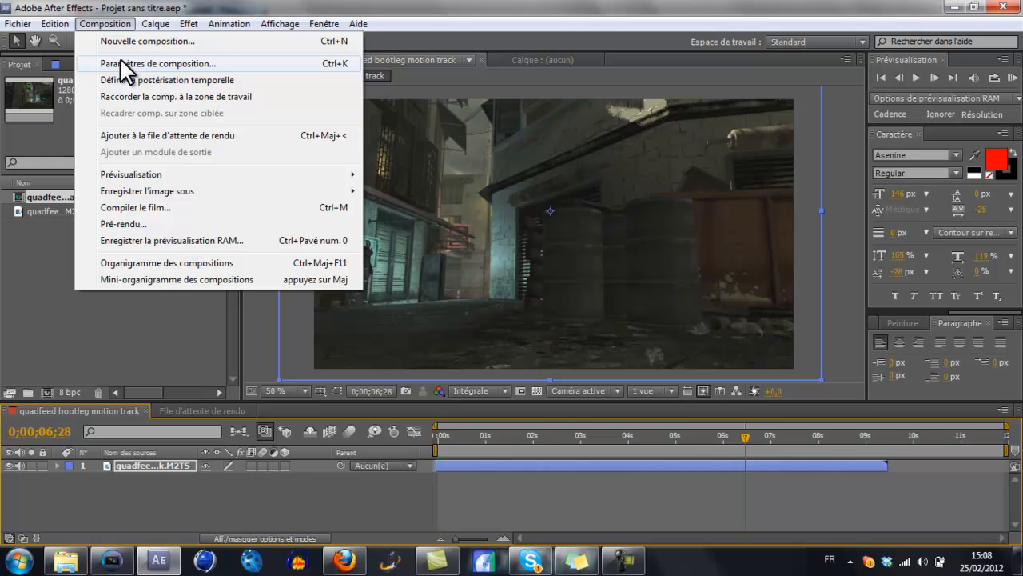
{"action": "left_click", "coordinate": [126, 66]}
{"action": "left_click", "coordinate": [461, 357]}
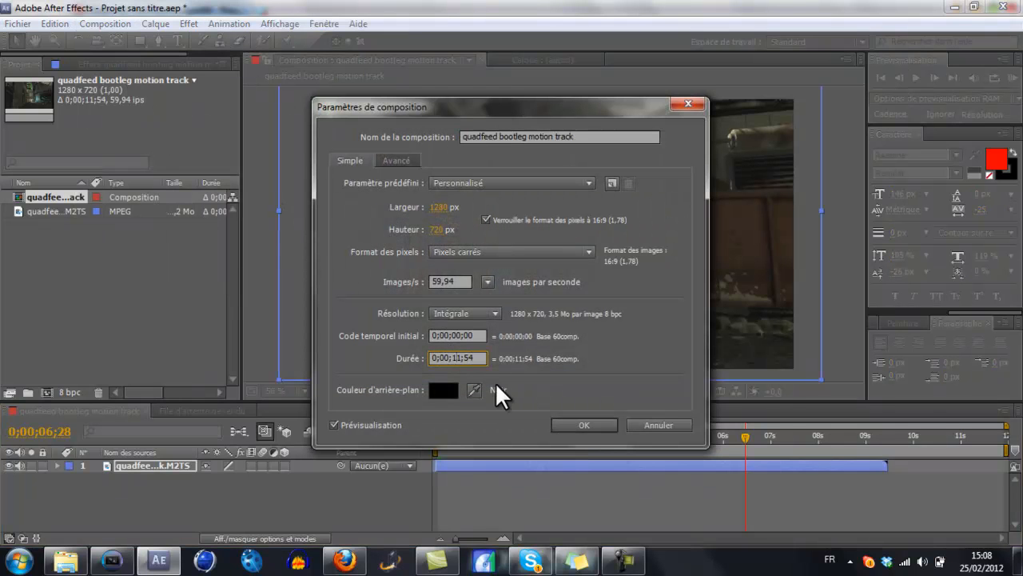
{"action": "key", "text": "BackSpace"}
{"action": "key", "text": "BackSpace"}
{"action": "type", "text": "6"}
{"action": "key", "text": "BackSpace"}
{"action": "key", "text": "BackSpace"}
{"action": "type", "text": "37"}
{"action": "key", "text": "Return"}
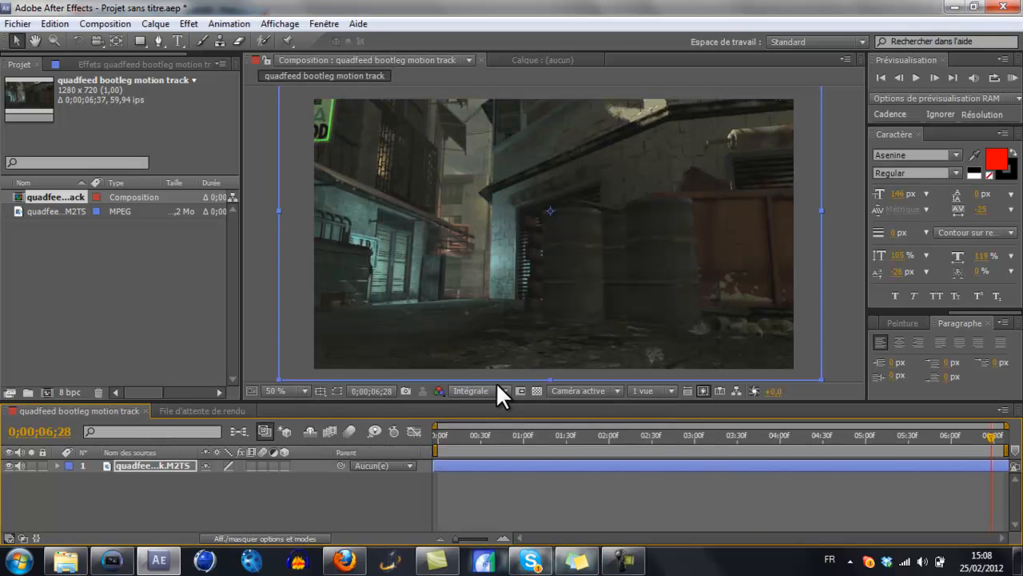
Return to the composition's first frame and create a null object layer.
{"action": "left_click_drag", "start_coordinate": [994, 440], "coordinate": [727, 466]}
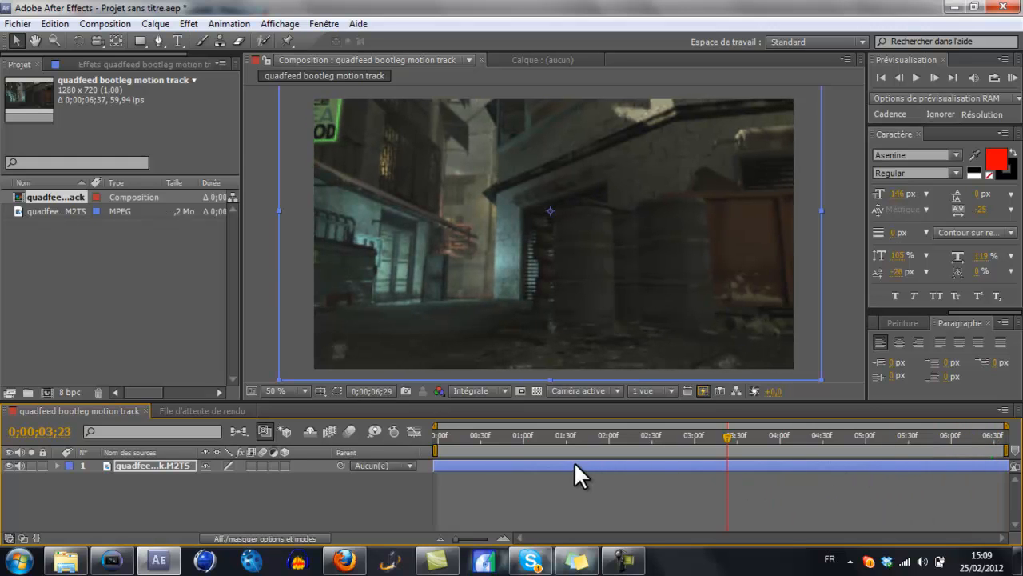
{"action": "left_click_drag", "start_coordinate": [574, 461], "coordinate": [430, 452]}
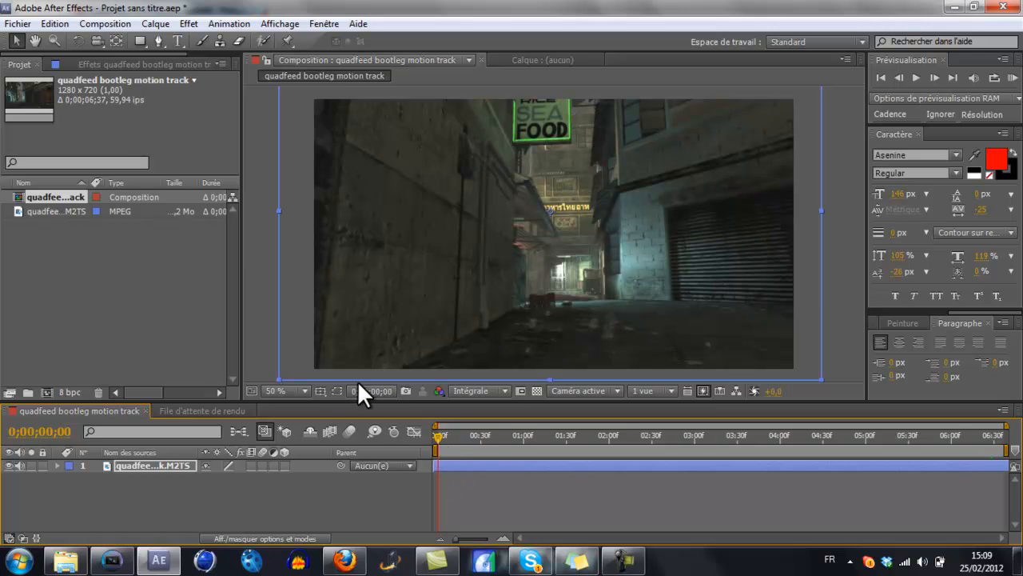
{"action": "left_click", "coordinate": [153, 23]}
{"action": "mouse_move", "coordinate": [178, 42]}
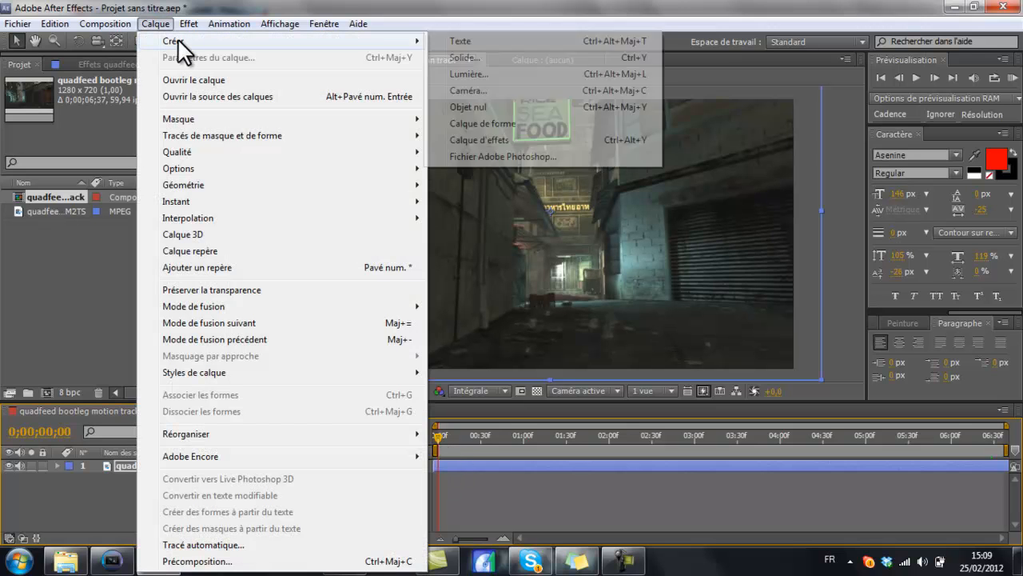
{"action": "left_click", "coordinate": [478, 107]}
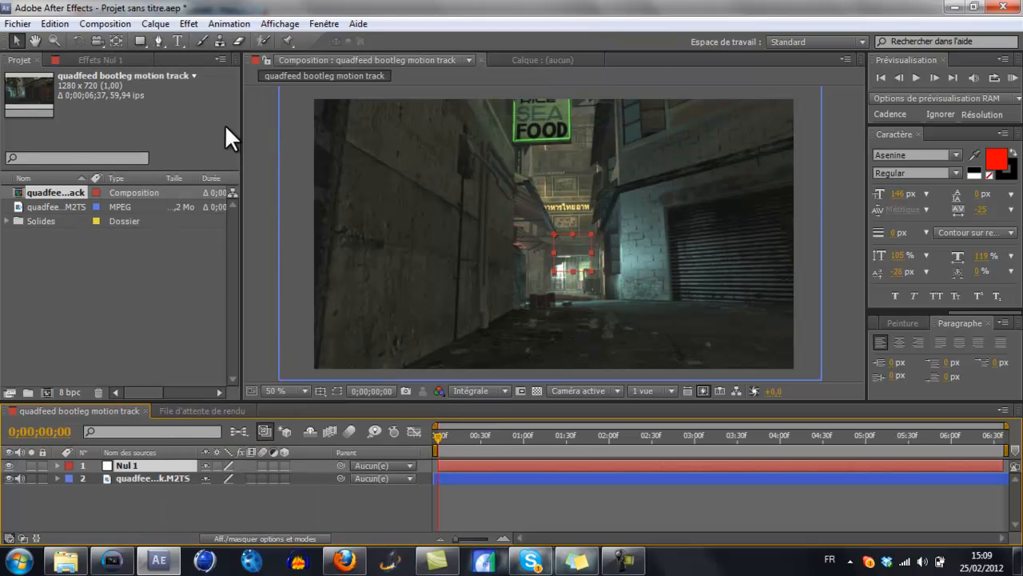
Show the Tracker (Suivi) controls at full height and start motion tracking on the footage layer.
{"action": "left_click", "coordinate": [320, 22]}
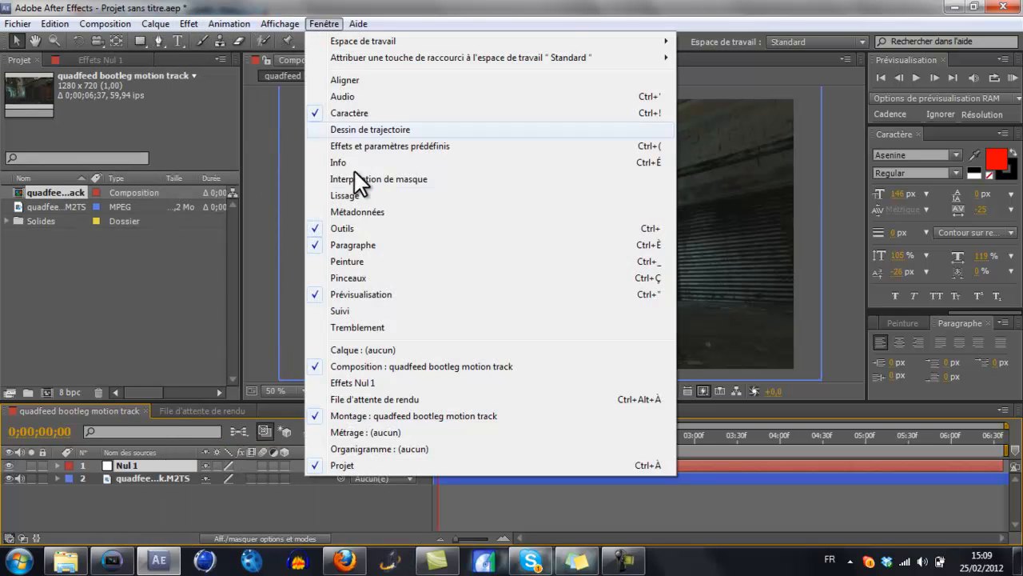
{"action": "left_click", "coordinate": [340, 311]}
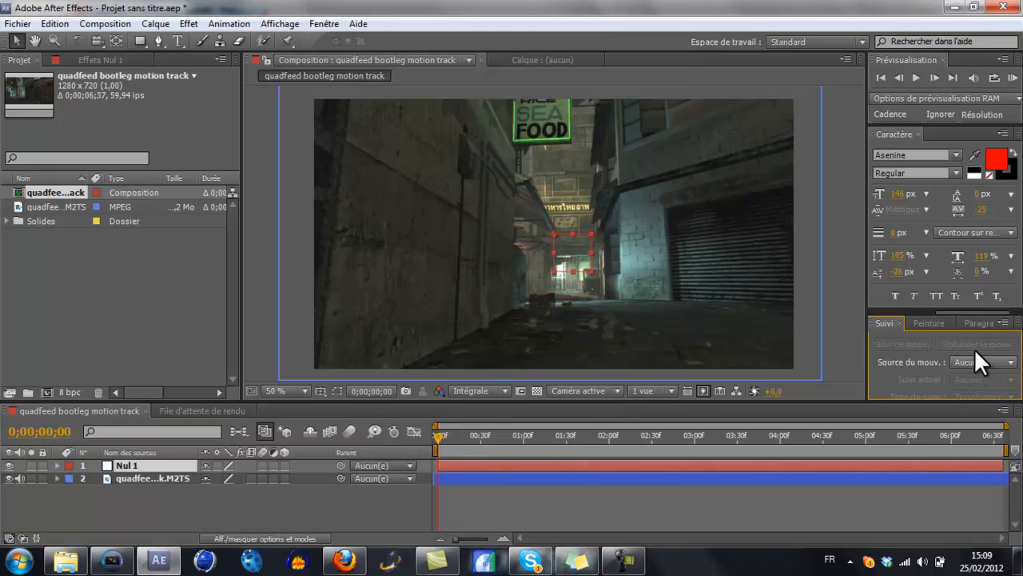
{"action": "left_click_drag", "start_coordinate": [925, 308], "coordinate": [923, 177]}
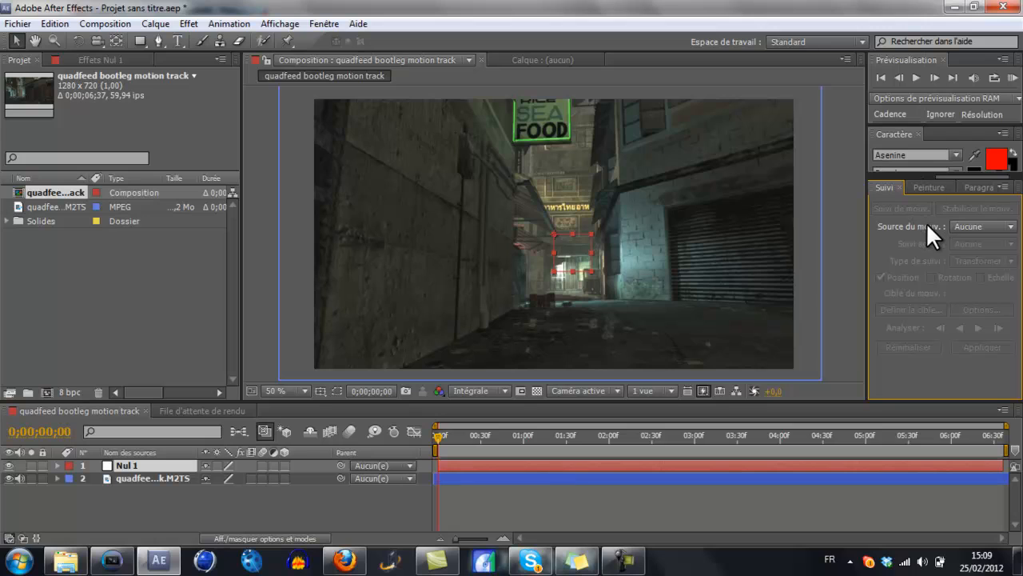
{"action": "left_click", "coordinate": [541, 477]}
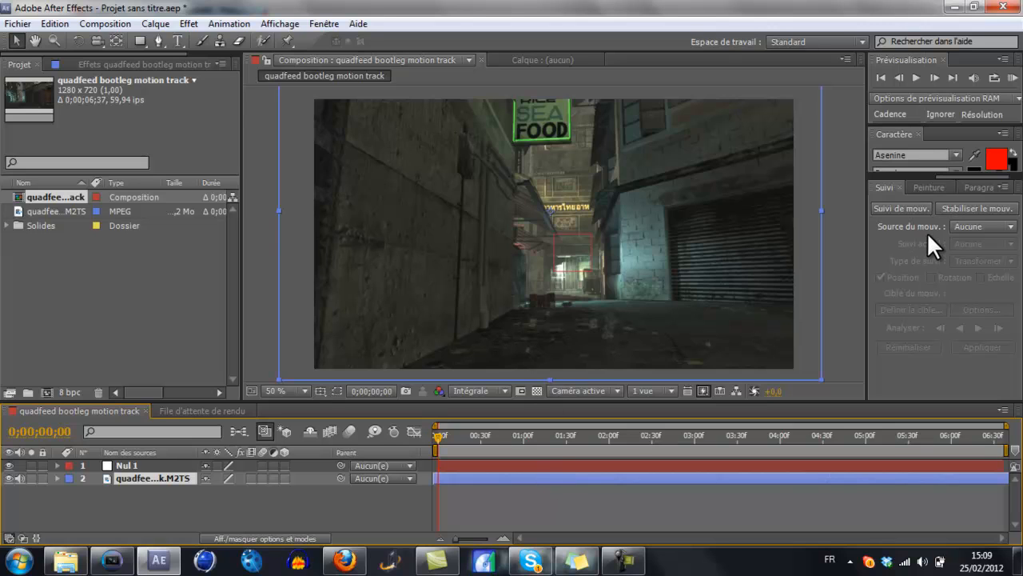
{"action": "left_click", "coordinate": [919, 210]}
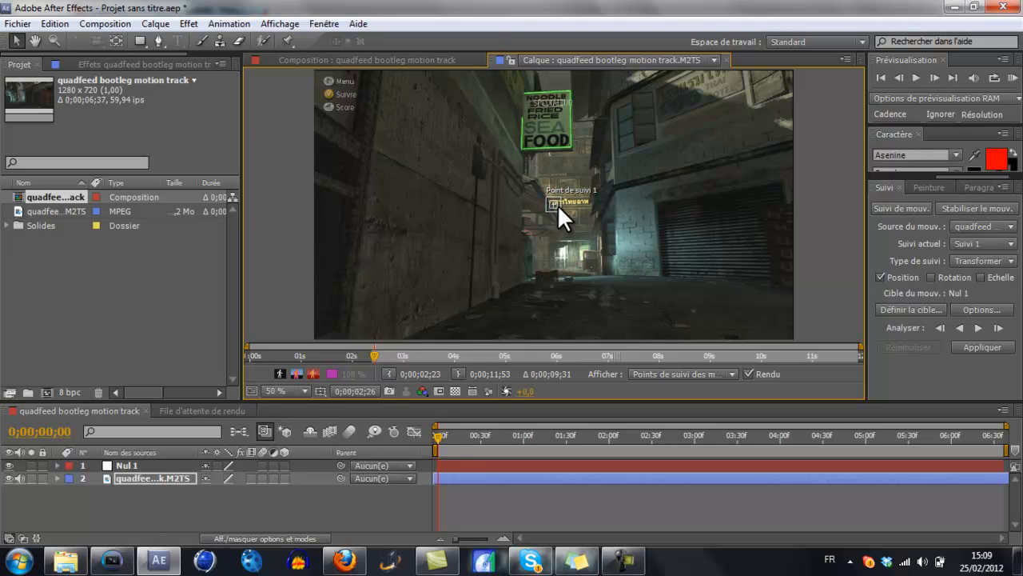
Place the track point on the lower-right corner of the green Food sign and set Nul 1 as the motion target.
{"action": "left_click_drag", "start_coordinate": [558, 206], "coordinate": [577, 231]}
{"action": "left_click_drag", "start_coordinate": [577, 231], "coordinate": [593, 170]}
{"action": "left_click", "coordinate": [926, 307]}
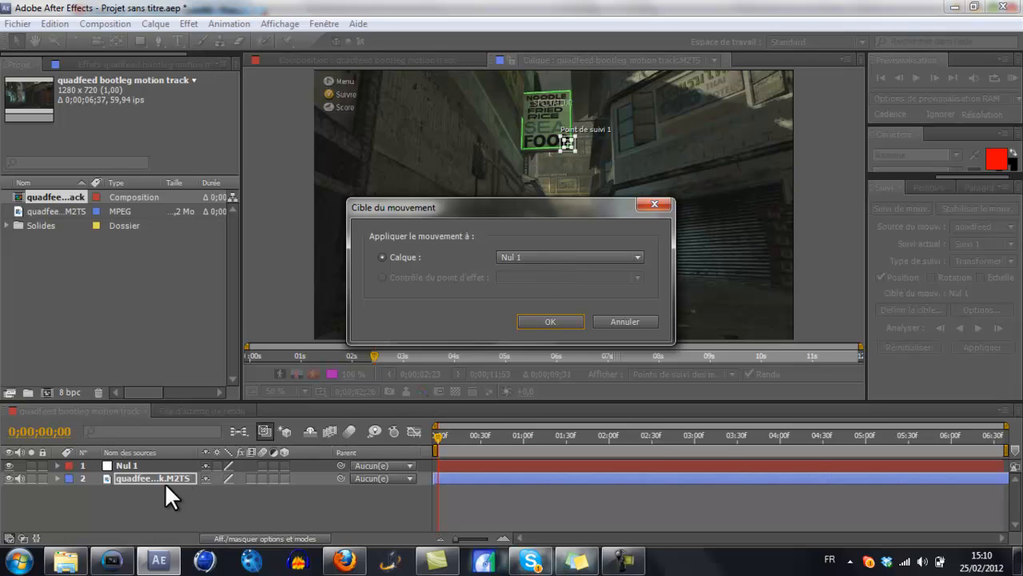
{"action": "left_click", "coordinate": [548, 322]}
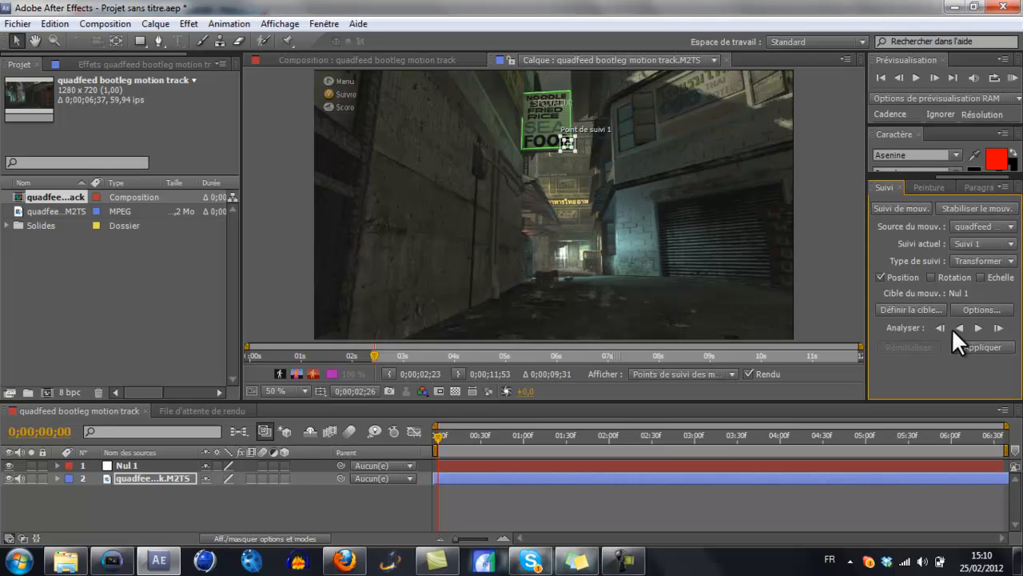
Analyze the sign's track point forward through the footage and apply the tracked movement to Nul 1.
{"action": "left_click", "coordinate": [975, 328]}
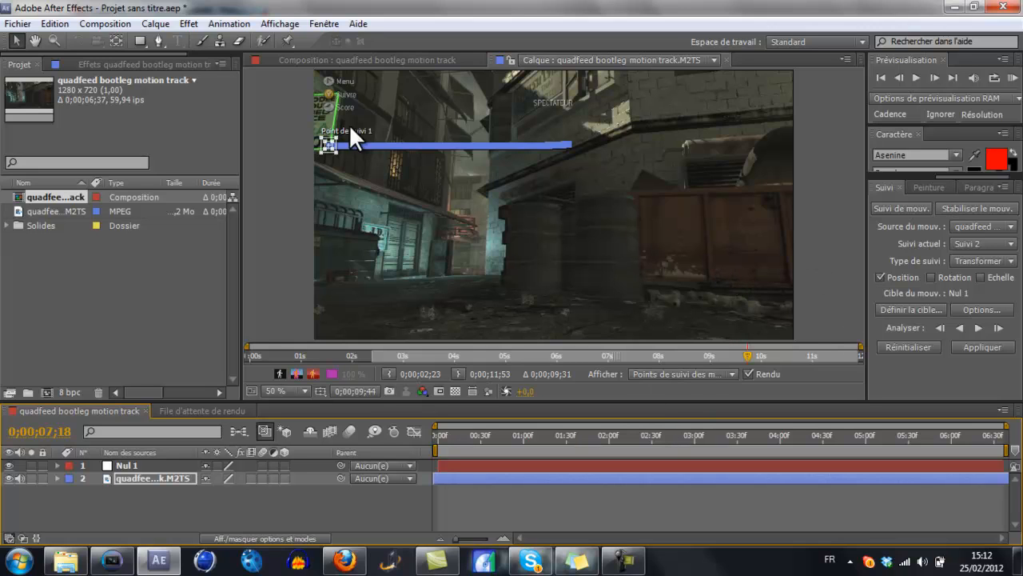
{"action": "left_click", "coordinate": [977, 345]}
{"action": "left_click", "coordinate": [521, 292]}
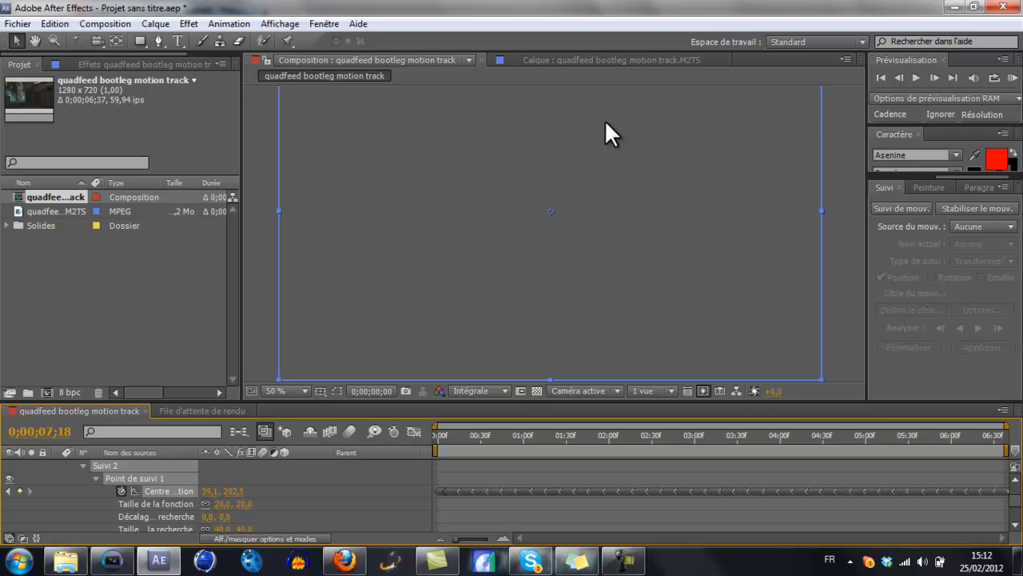
Review the tracked path across the footage, return to the composition's first frame and collapse the footage layer's properties.
{"action": "left_click", "coordinate": [631, 60]}
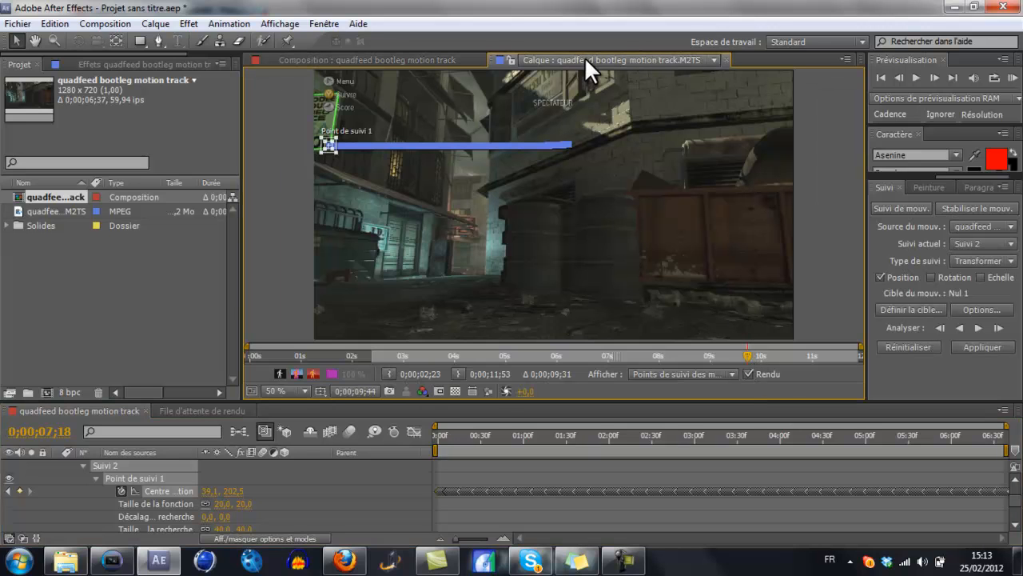
{"action": "left_click_drag", "start_coordinate": [745, 355], "coordinate": [490, 357]}
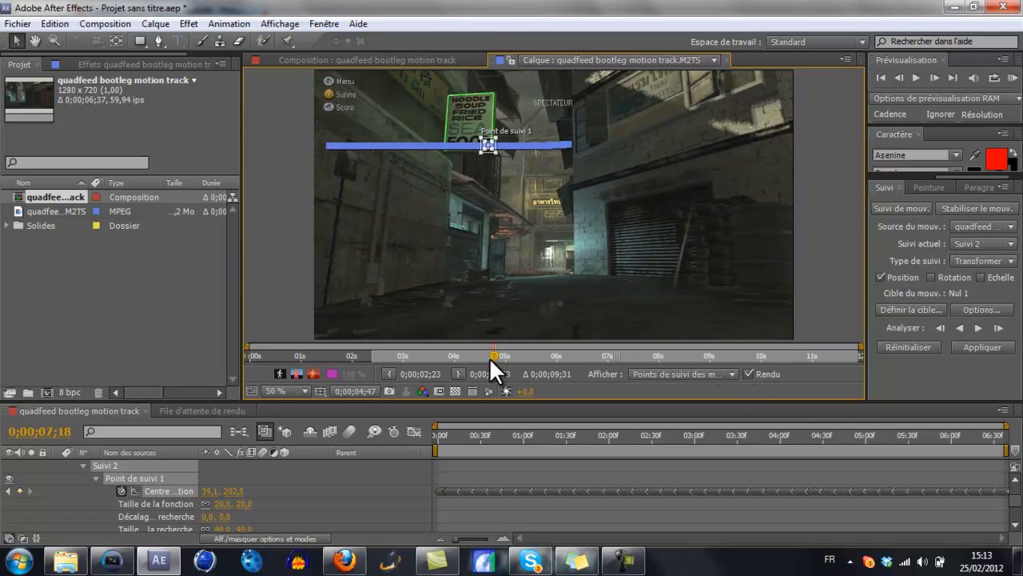
{"action": "left_click", "coordinate": [462, 60]}
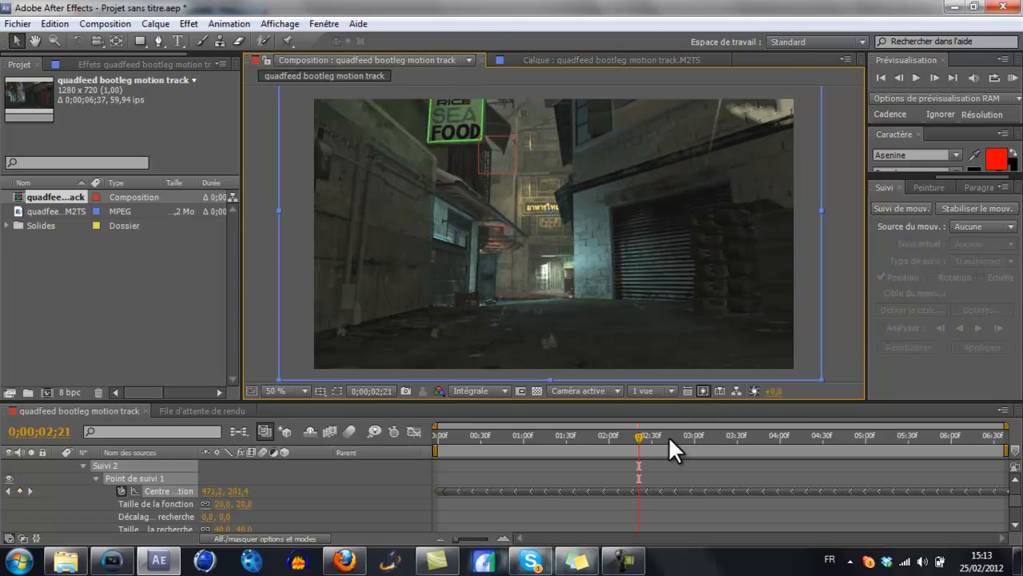
{"action": "left_click_drag", "start_coordinate": [640, 441], "coordinate": [482, 441]}
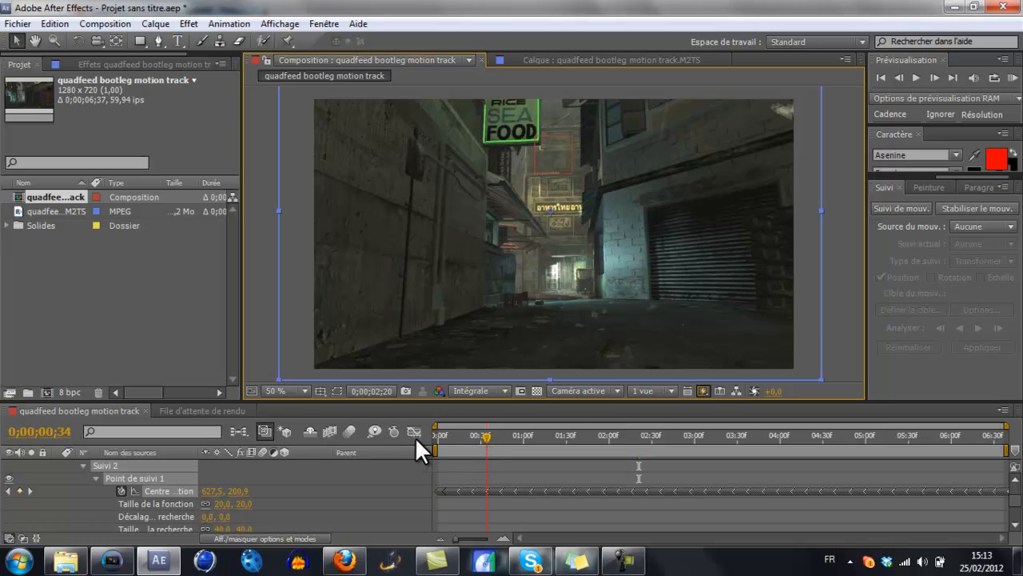
{"action": "left_click_drag", "start_coordinate": [417, 438], "coordinate": [329, 463]}
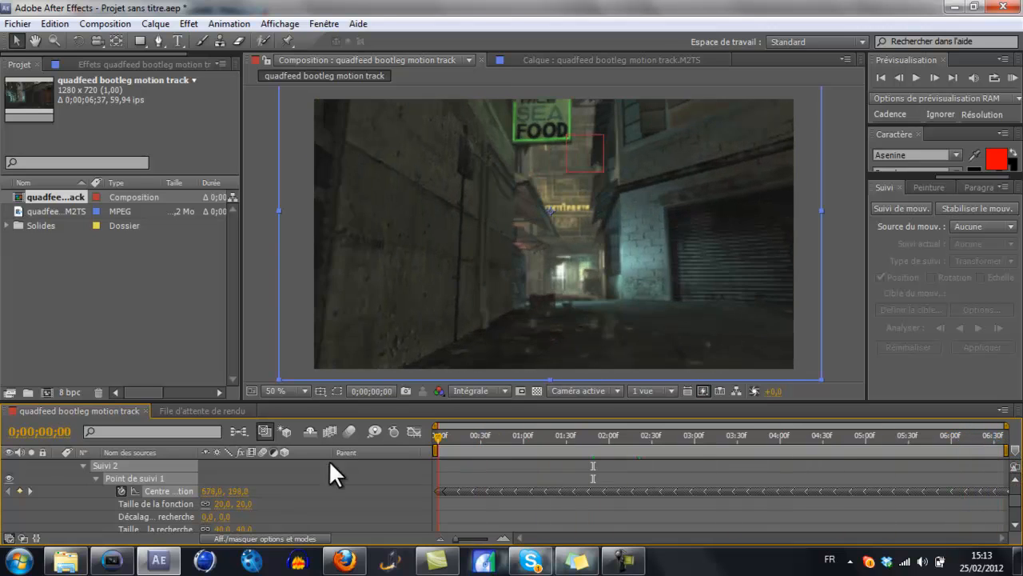
{"action": "scroll", "coordinate": [31, 477], "scroll_direction": "up", "scroll_amount": 4}
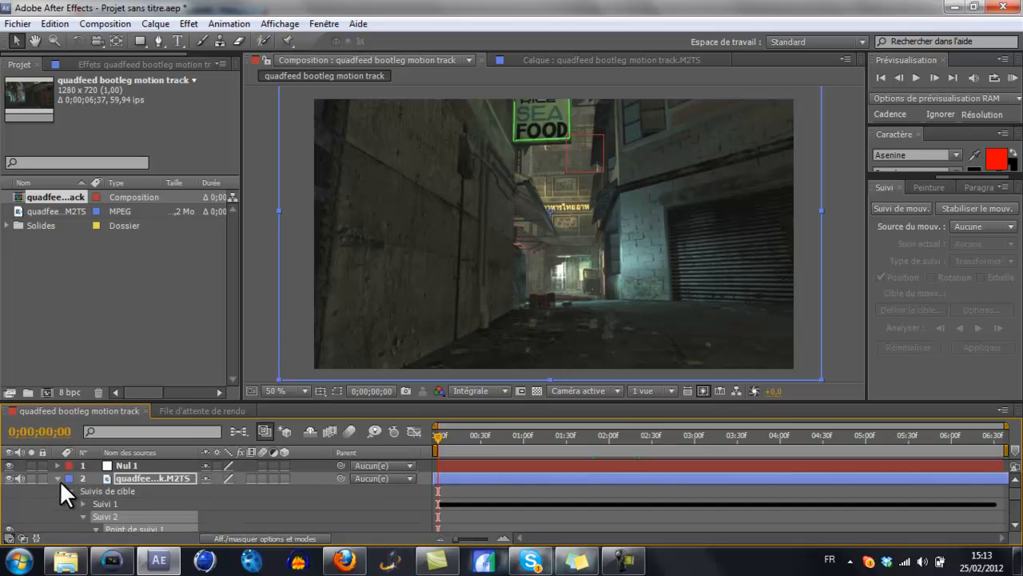
{"action": "left_click", "coordinate": [58, 478]}
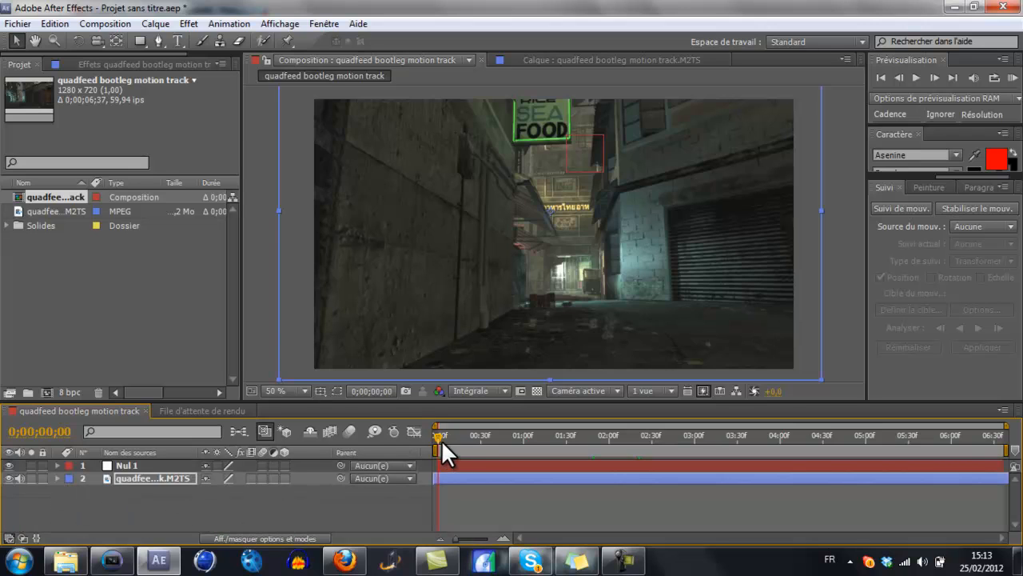
Add the text "Tuto" at 0;00;00;42 and place it over the small yellow alley sign, at position 582, 330.
{"action": "left_click_drag", "start_coordinate": [459, 445], "coordinate": [493, 455]}
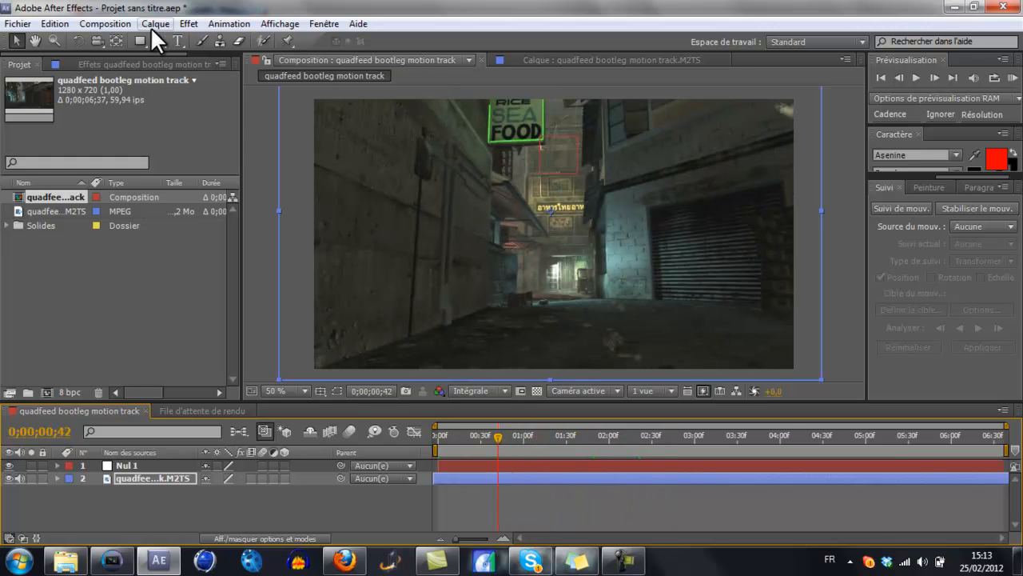
{"action": "left_click", "coordinate": [178, 40]}
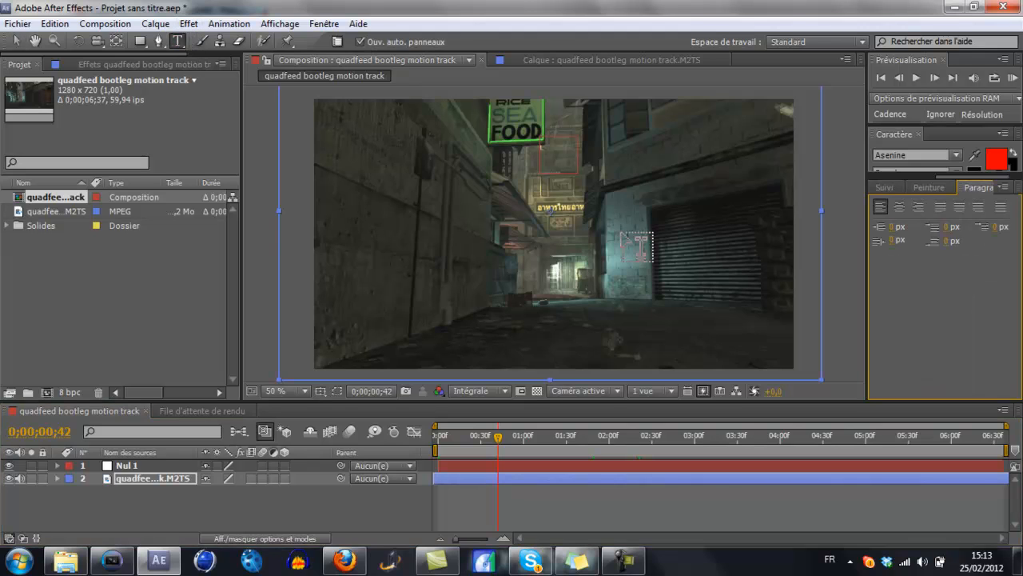
{"action": "left_click", "coordinate": [570, 214]}
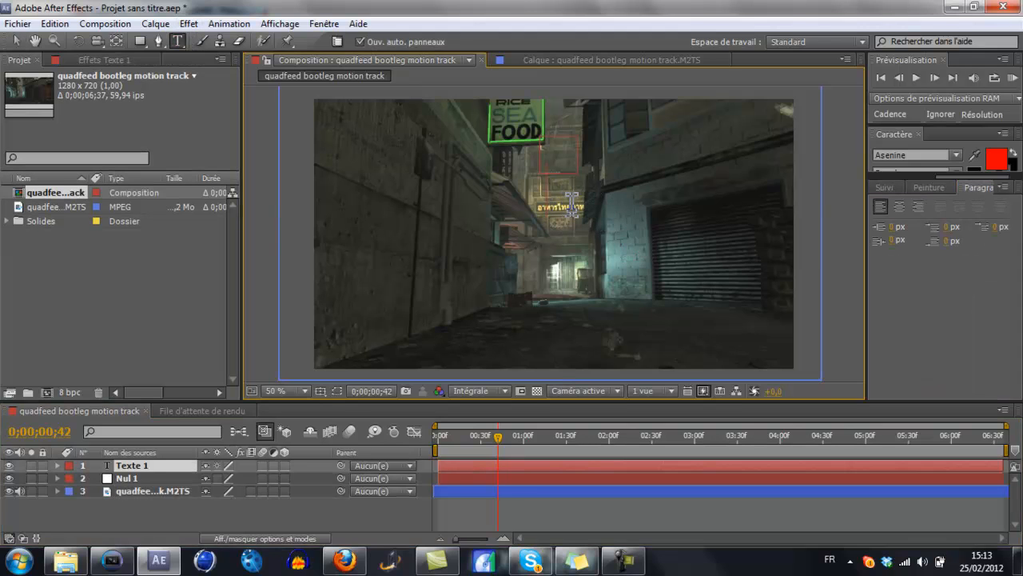
{"action": "key", "text": "Caps_Lock"}
{"action": "type", "text": "Tuto"}
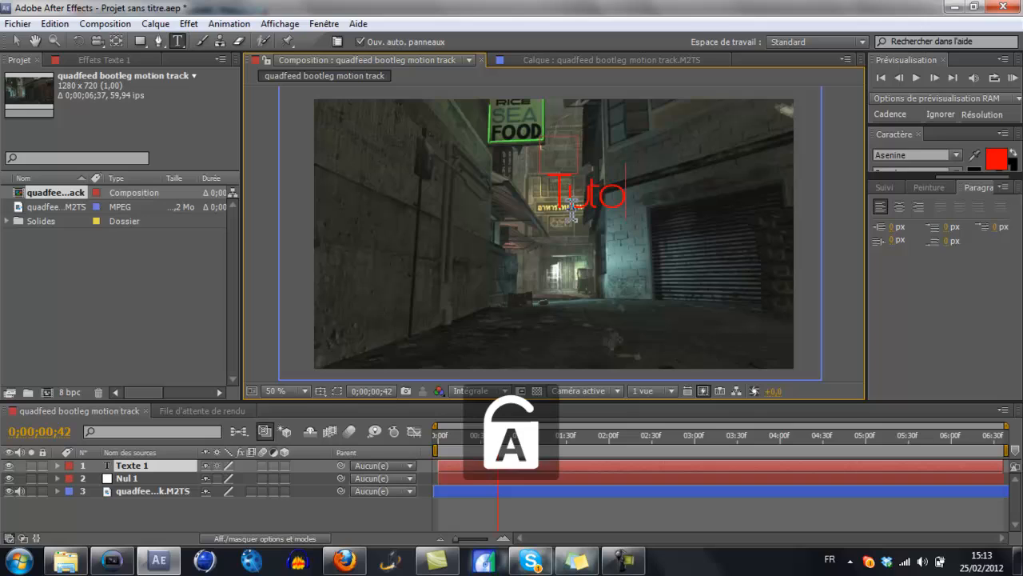
{"action": "left_click", "coordinate": [22, 42]}
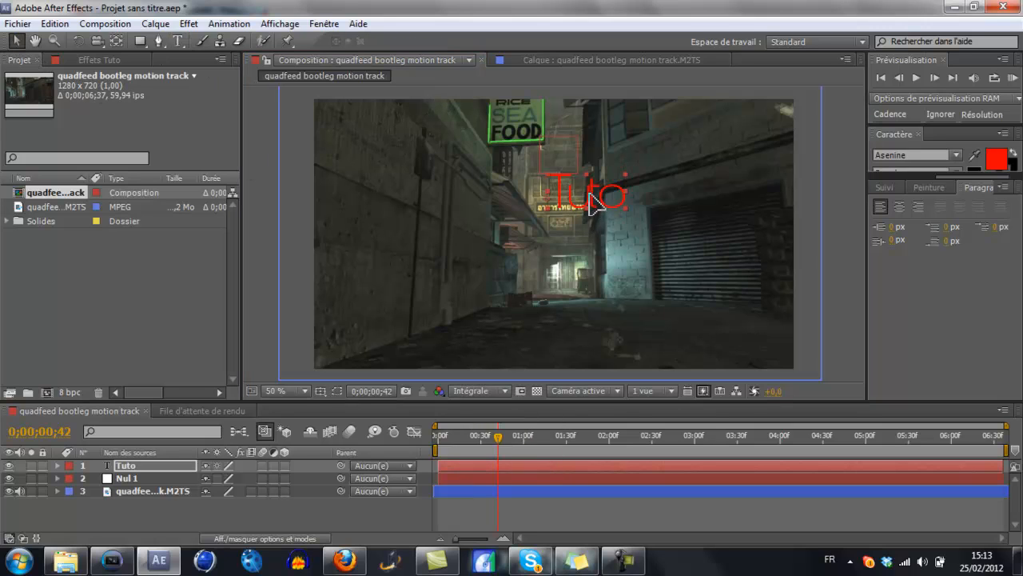
{"action": "mouse_move", "coordinate": [591, 201]}
{"action": "left_mouse_down"}
{"action": "mouse_move", "coordinate": [607, 231]}
{"action": "mouse_move", "coordinate": [611, 204]}
{"action": "mouse_move", "coordinate": [606, 215]}
{"action": "mouse_move", "coordinate": [627, 215]}
{"action": "mouse_move", "coordinate": [588, 216]}
{"action": "mouse_move", "coordinate": [587, 192]}
{"action": "mouse_move", "coordinate": [590, 239]}
{"action": "mouse_move", "coordinate": [593, 190]}
{"action": "left_mouse_up"}
{"action": "left_click_drag", "start_coordinate": [573, 162], "coordinate": [573, 184]}
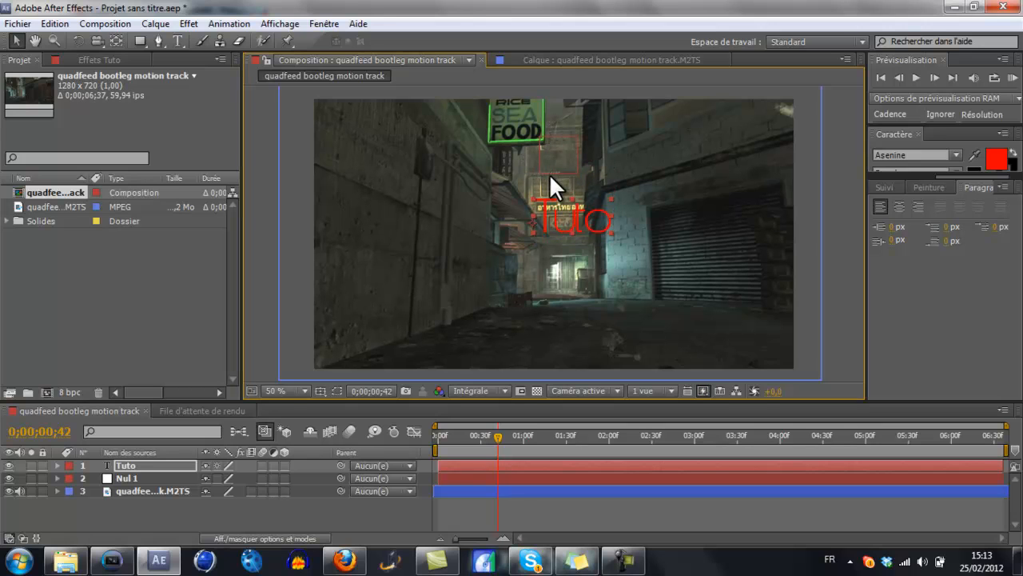
Set the Tuto text layer's rotation to 1° and collapse its transform properties.
{"action": "left_click", "coordinate": [135, 463]}
{"action": "left_click", "coordinate": [58, 465]}
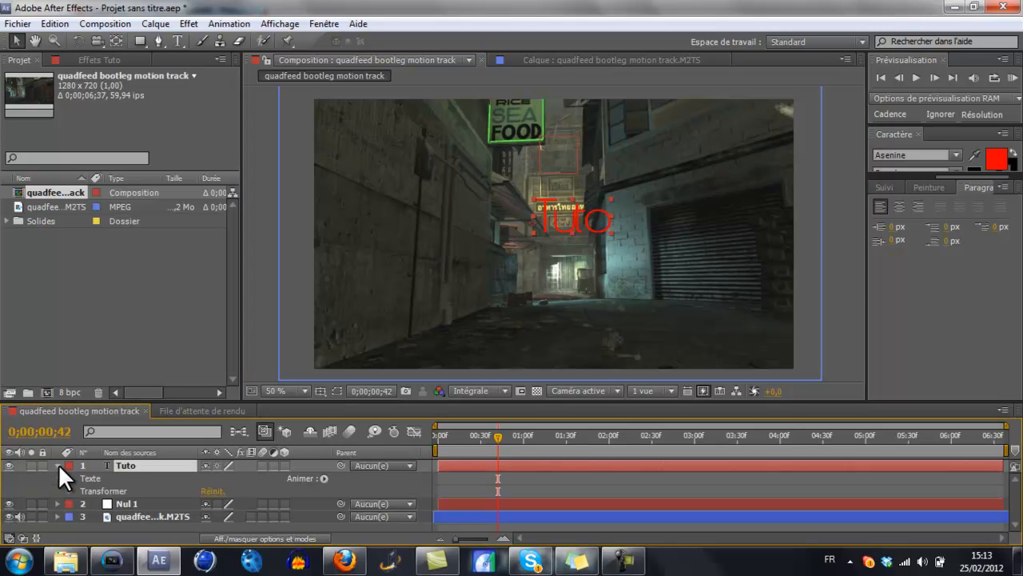
{"action": "left_click", "coordinate": [69, 490]}
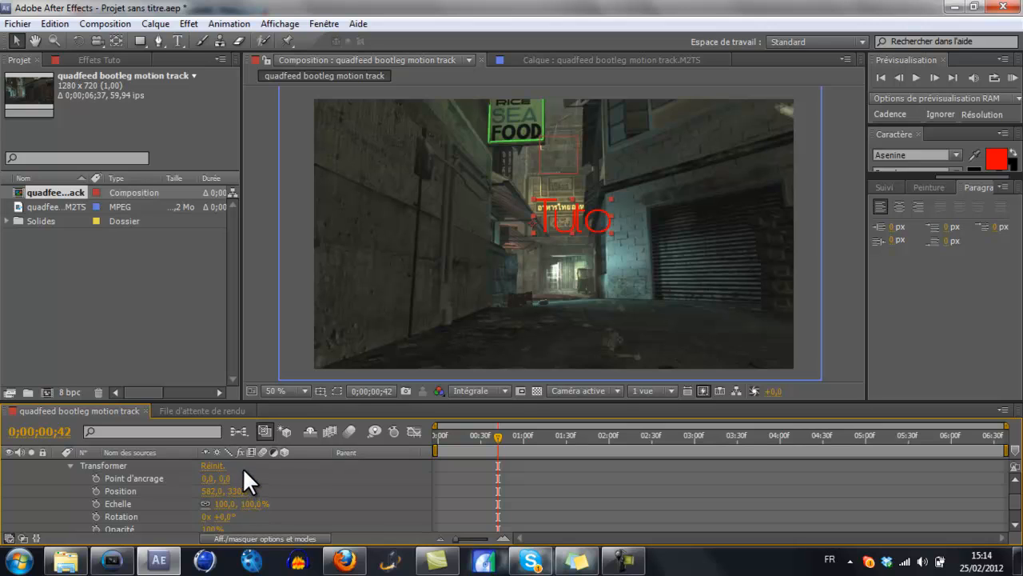
{"action": "scroll", "coordinate": [207, 507], "scroll_direction": "down", "scroll_amount": 2}
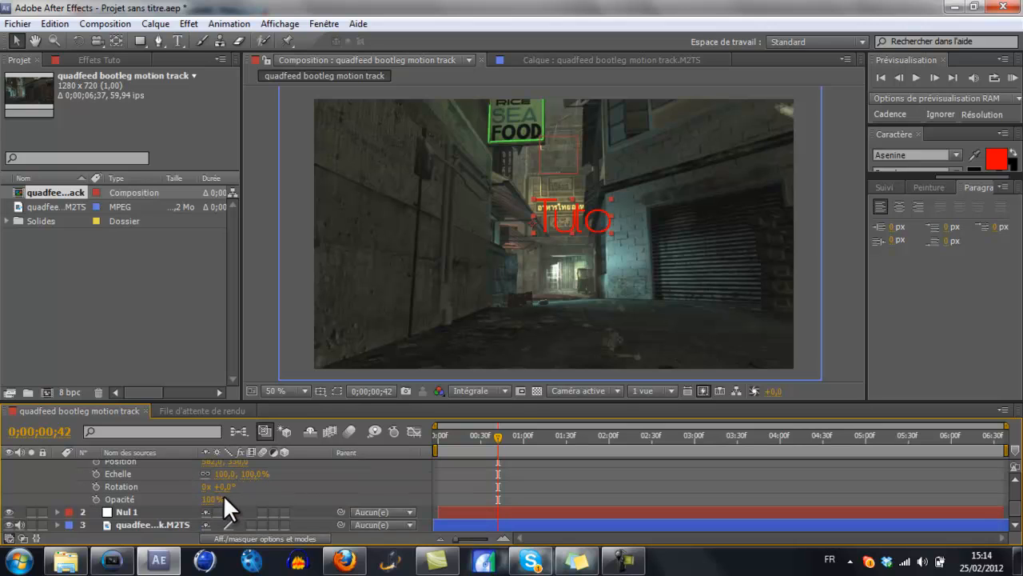
{"action": "mouse_move", "coordinate": [227, 486]}
{"action": "left_mouse_down"}
{"action": "mouse_move", "coordinate": [218, 486]}
{"action": "mouse_move", "coordinate": [227, 488]}
{"action": "left_mouse_up"}
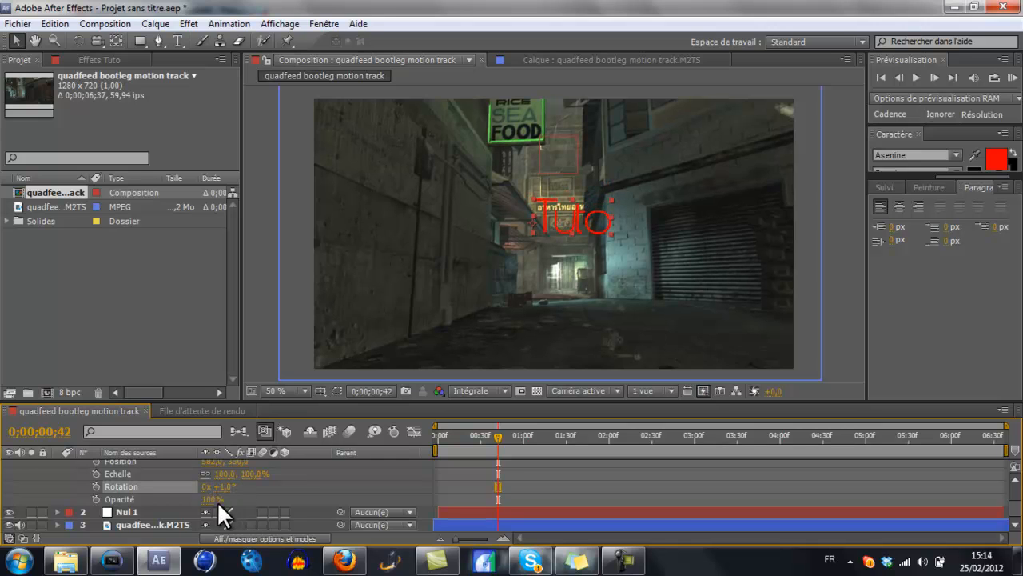
{"action": "scroll", "coordinate": [209, 502], "scroll_direction": "up", "scroll_amount": 3}
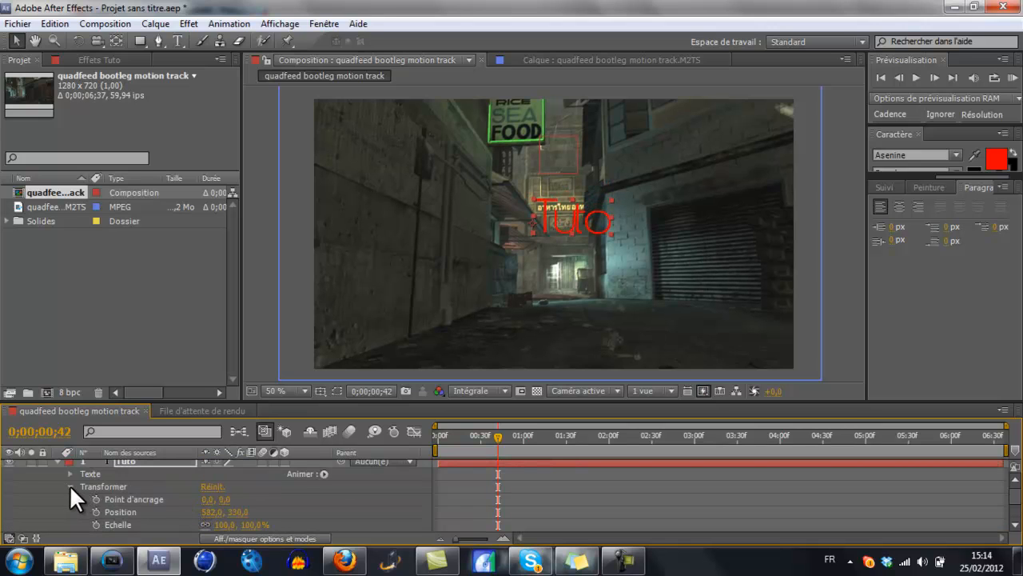
{"action": "left_click", "coordinate": [70, 486]}
Make the Tuto layer 3D, set its Y rotation to 10° and collapse the layer.
{"action": "left_click", "coordinate": [284, 466]}
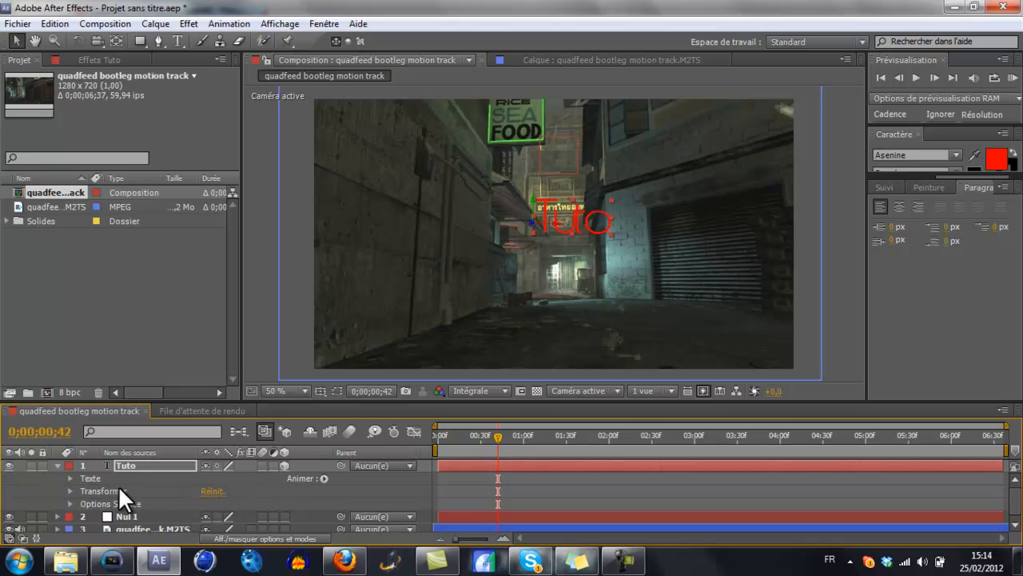
{"action": "left_click", "coordinate": [72, 485]}
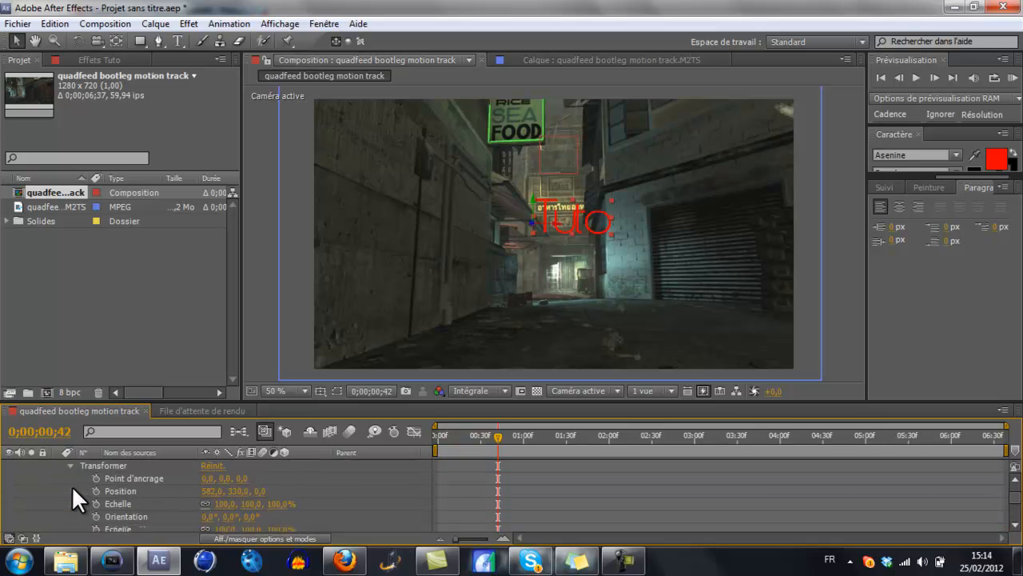
{"action": "scroll", "coordinate": [251, 501], "scroll_direction": "up", "scroll_amount": 1}
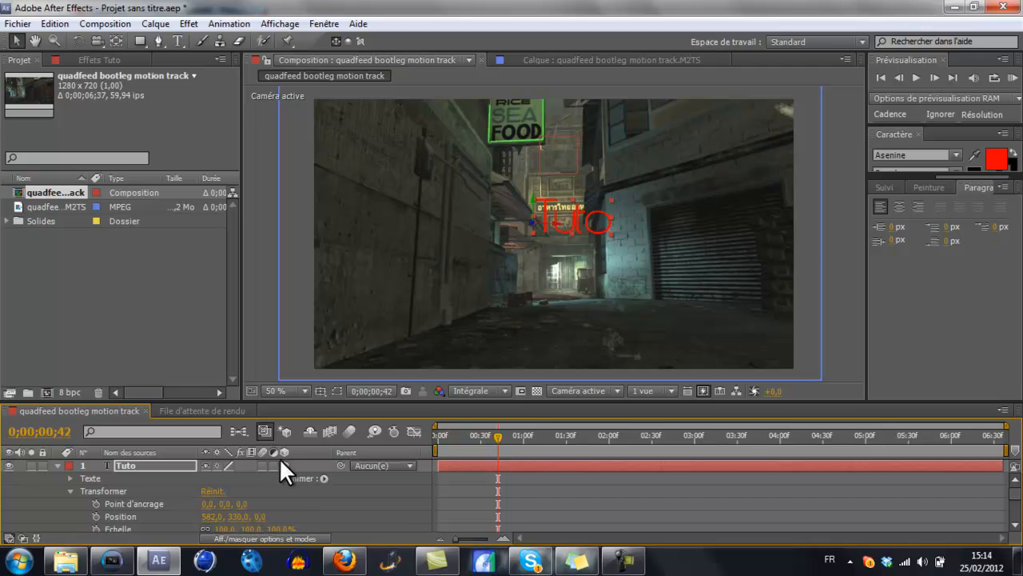
{"action": "scroll", "coordinate": [276, 475], "scroll_direction": "down", "scroll_amount": 2}
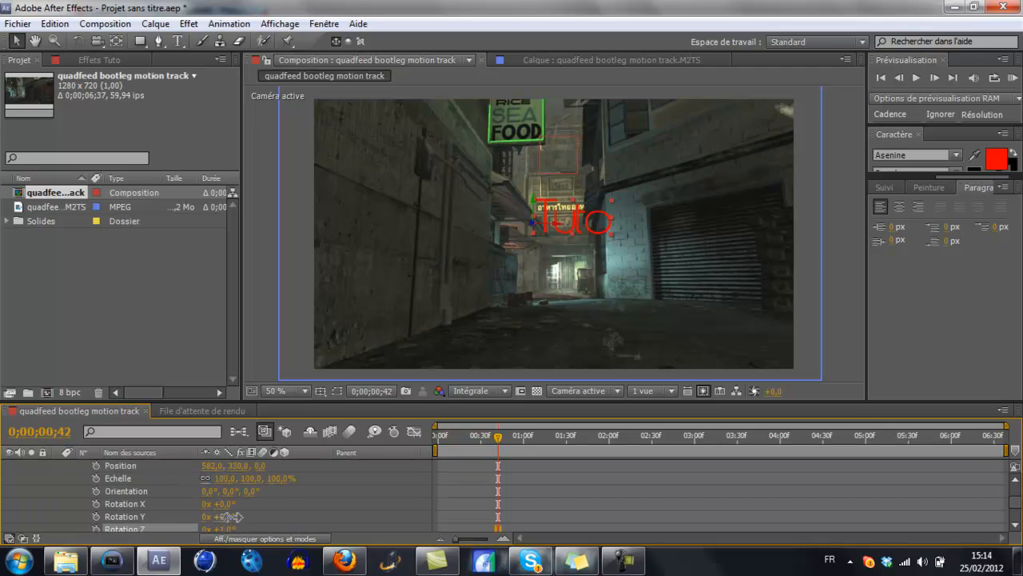
{"action": "mouse_move", "coordinate": [231, 517]}
{"action": "left_mouse_down"}
{"action": "mouse_move", "coordinate": [249, 517]}
{"action": "mouse_move", "coordinate": [234, 517]}
{"action": "left_mouse_up"}
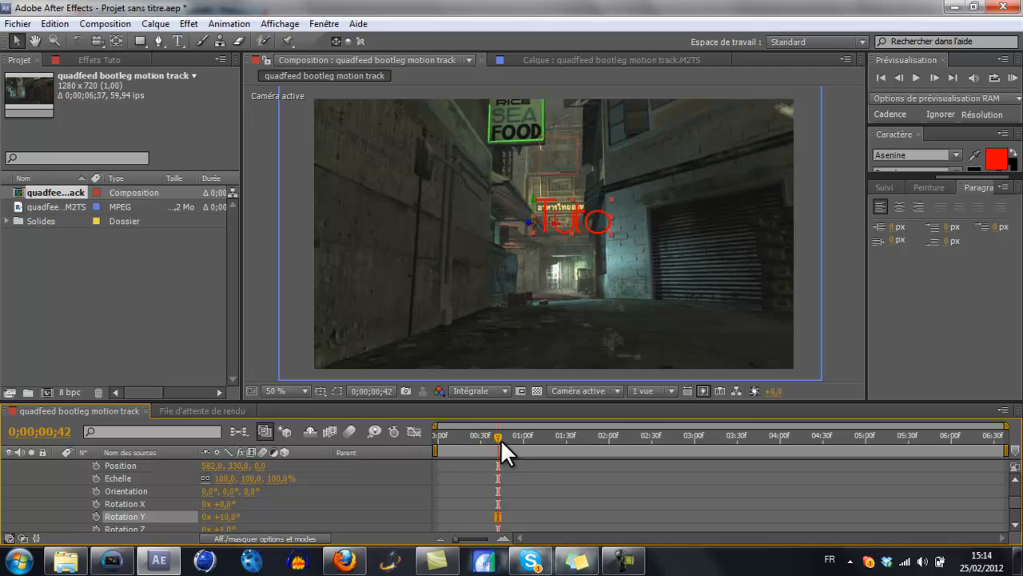
{"action": "scroll", "coordinate": [148, 478], "scroll_direction": "up", "scroll_amount": 3}
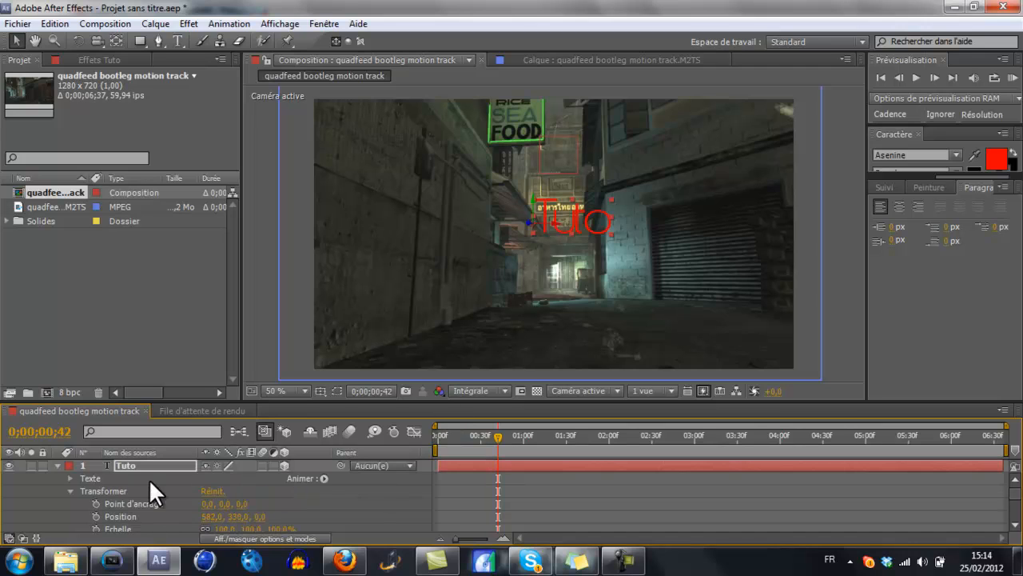
{"action": "left_click", "coordinate": [57, 465]}
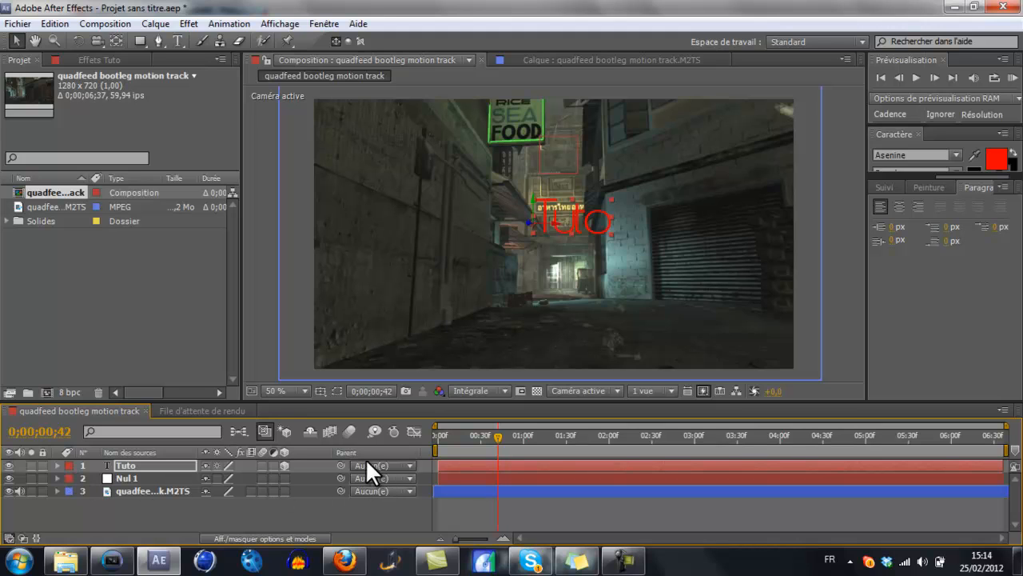
Go back near the composition's start, to 0;00;00;04, and parent the Tuto layer to Nul 1.
{"action": "left_click_drag", "start_coordinate": [495, 438], "coordinate": [665, 429]}
{"action": "left_click_drag", "start_coordinate": [547, 419], "coordinate": [445, 423]}
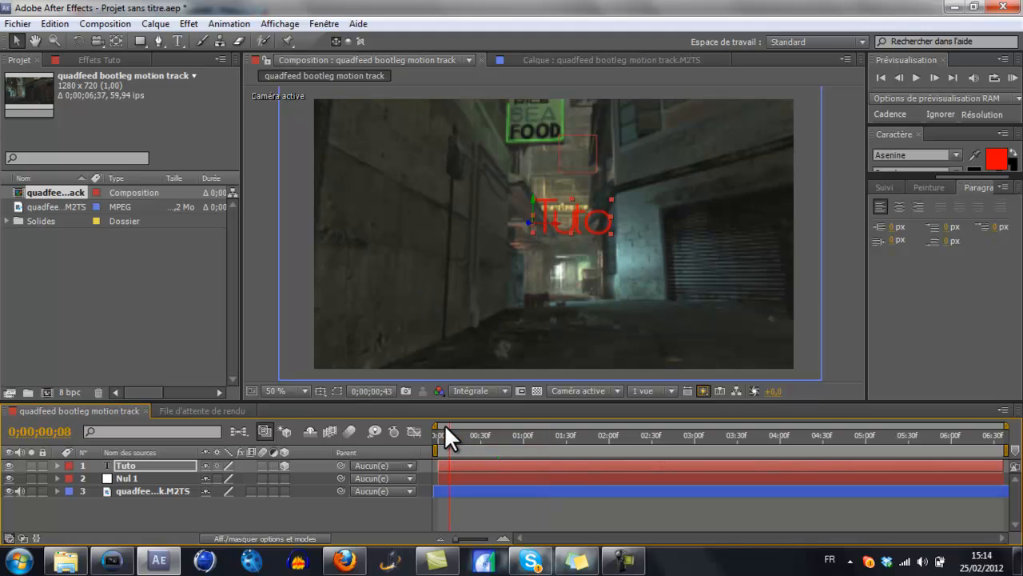
{"action": "left_click", "coordinate": [354, 465]}
{"action": "left_click", "coordinate": [376, 438]}
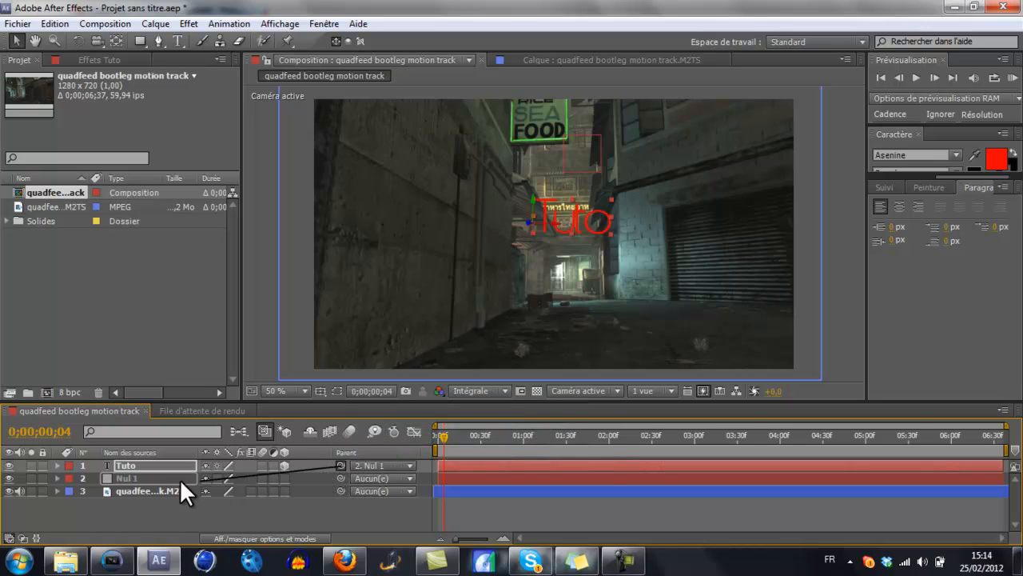
Scrub through the composition to check how the text follows the tracked sign, stopping at 0;00;04;18.
{"action": "left_click_drag", "start_coordinate": [443, 436], "coordinate": [1020, 442]}
{"action": "left_click_drag", "start_coordinate": [904, 456], "coordinate": [805, 445]}
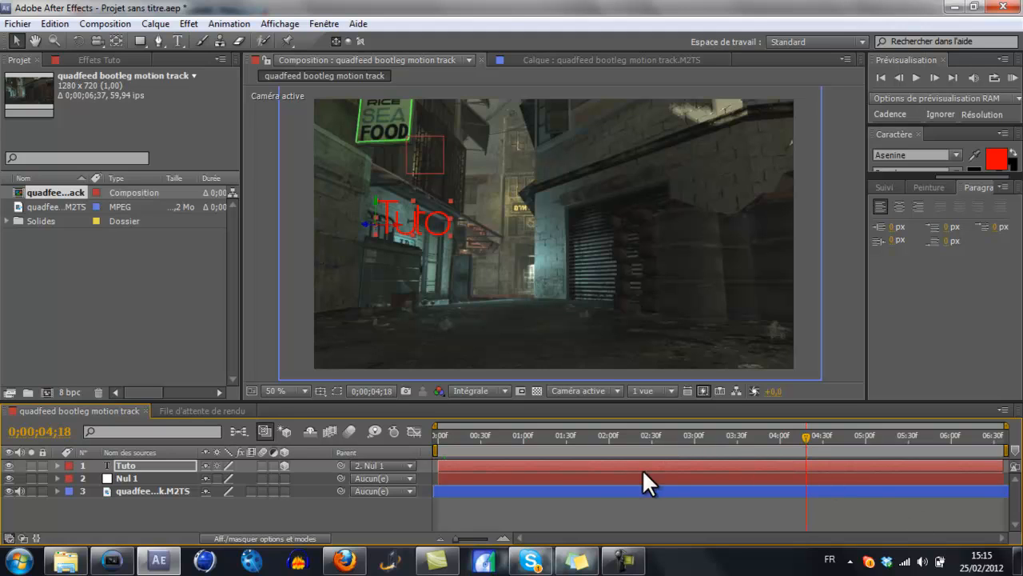
{"action": "mouse_move", "coordinate": [530, 558]}
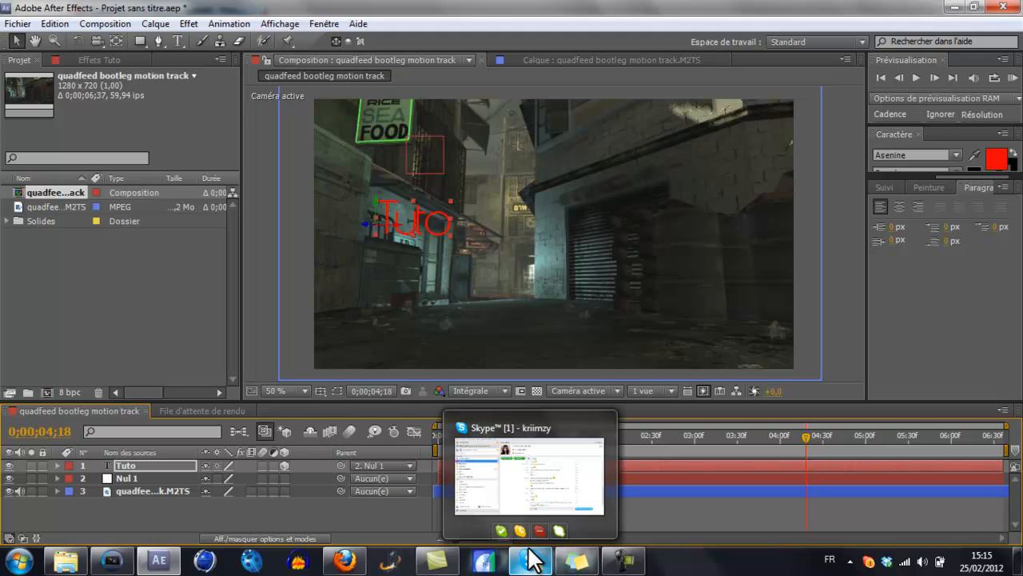